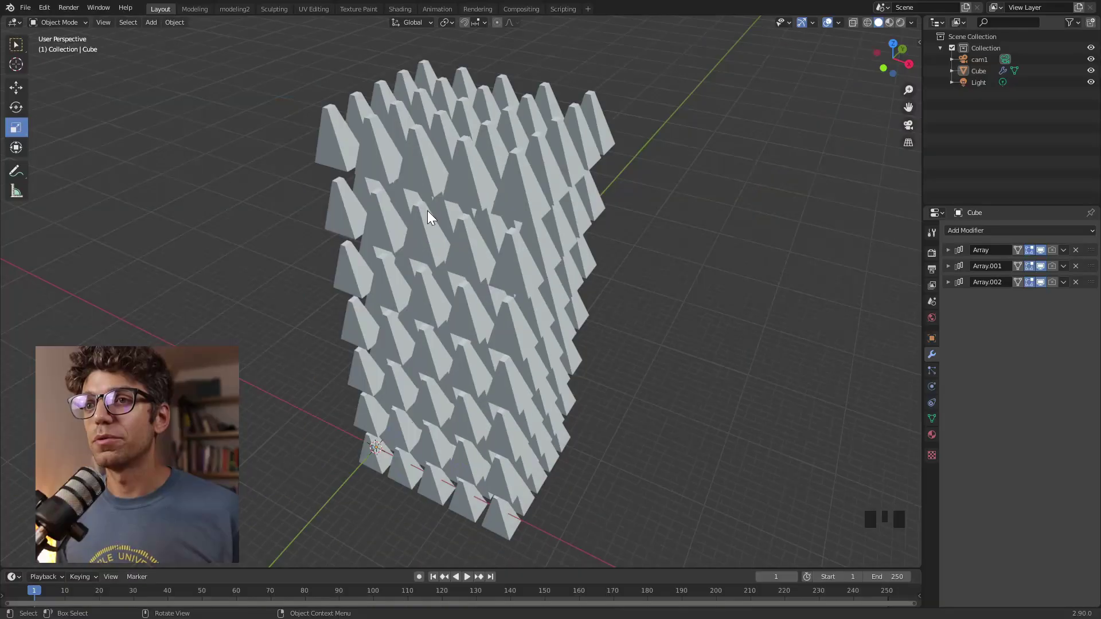
Step: Orbit around the block array and select the arrayed Cube object
middle_drag(583, 175, 542, 287)
middle_drag(398, 294, 387, 275)
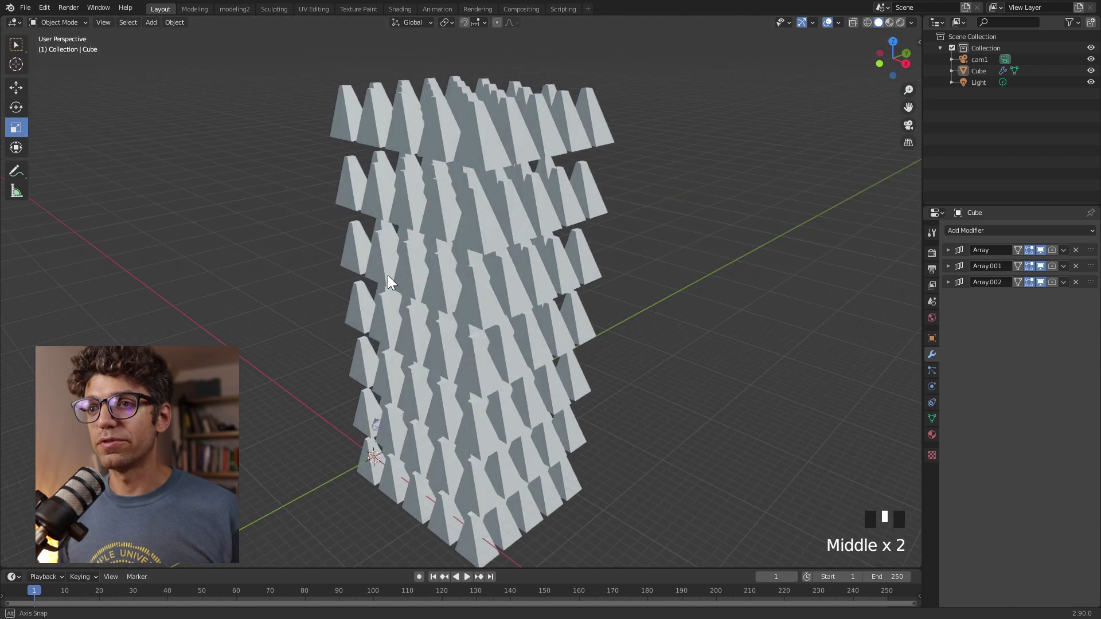
click(368, 464)
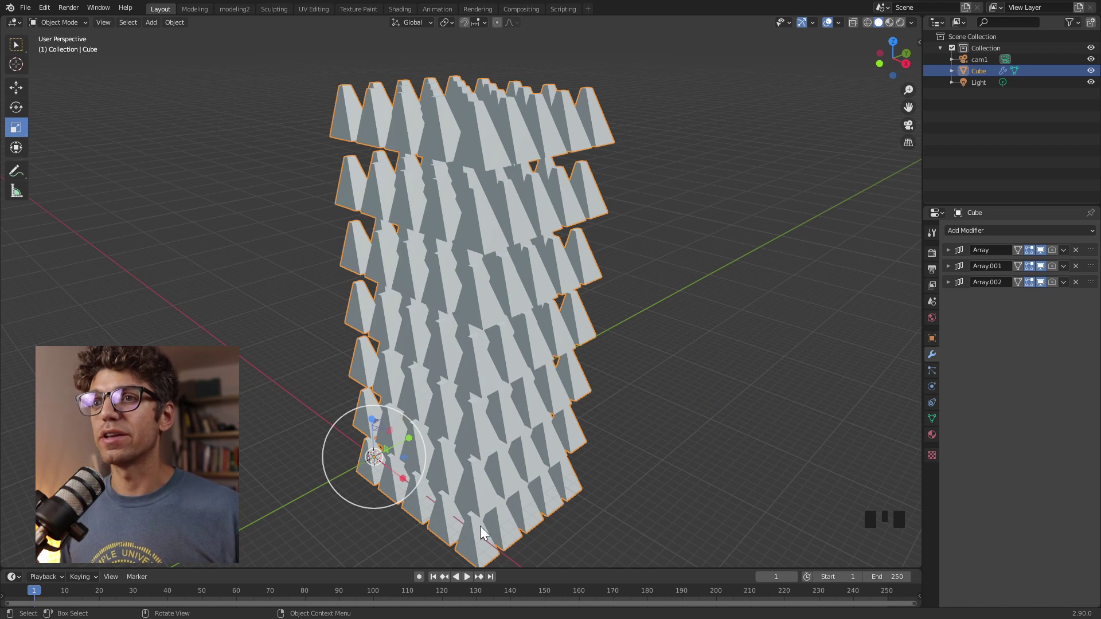
middle_drag(367, 370, 415, 343)
scroll(376, 345, up, 3)
scroll(350, 378, down, 1)
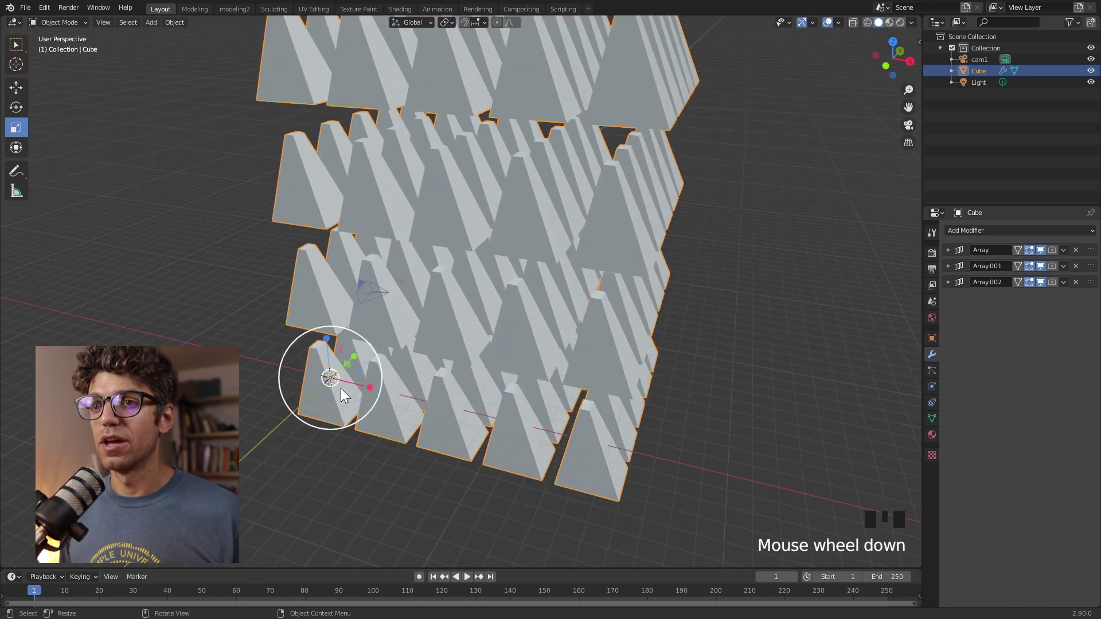
shift+middle_drag(341, 387, 430, 355)
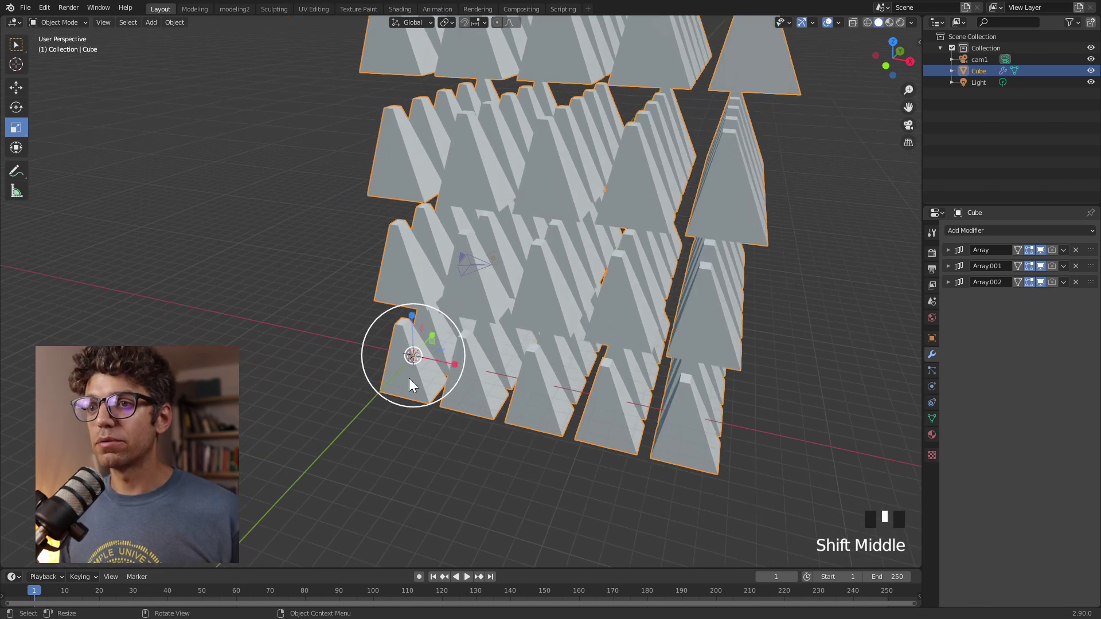
Step: Toggle the Cube between Edit and Object Mode several times, ending in Object Mode
key(Tab)
key(Tab)
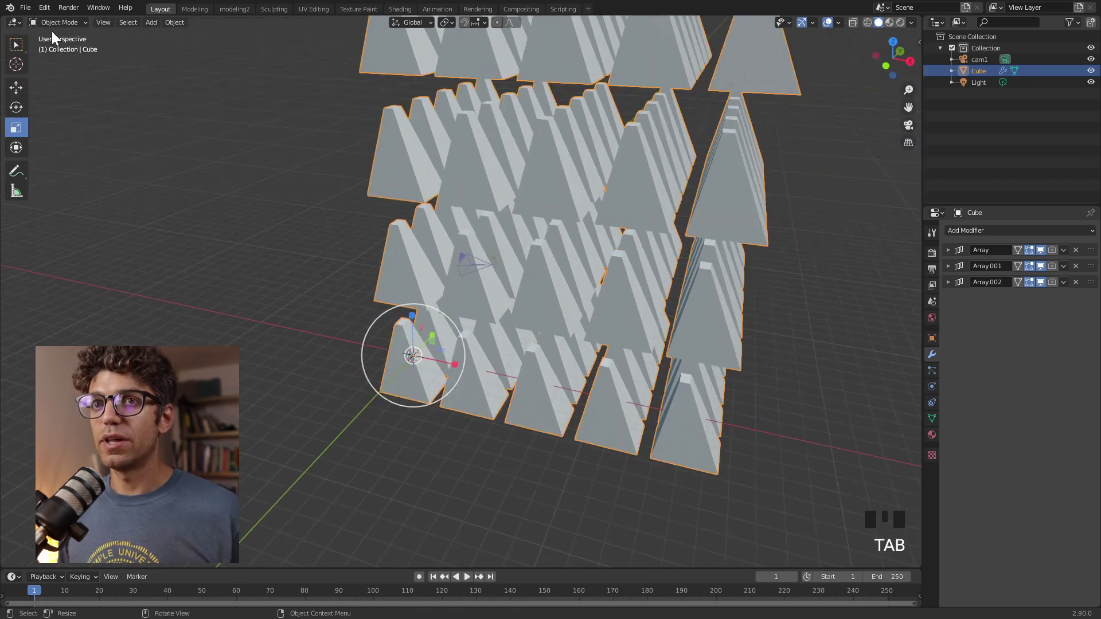
click(63, 25)
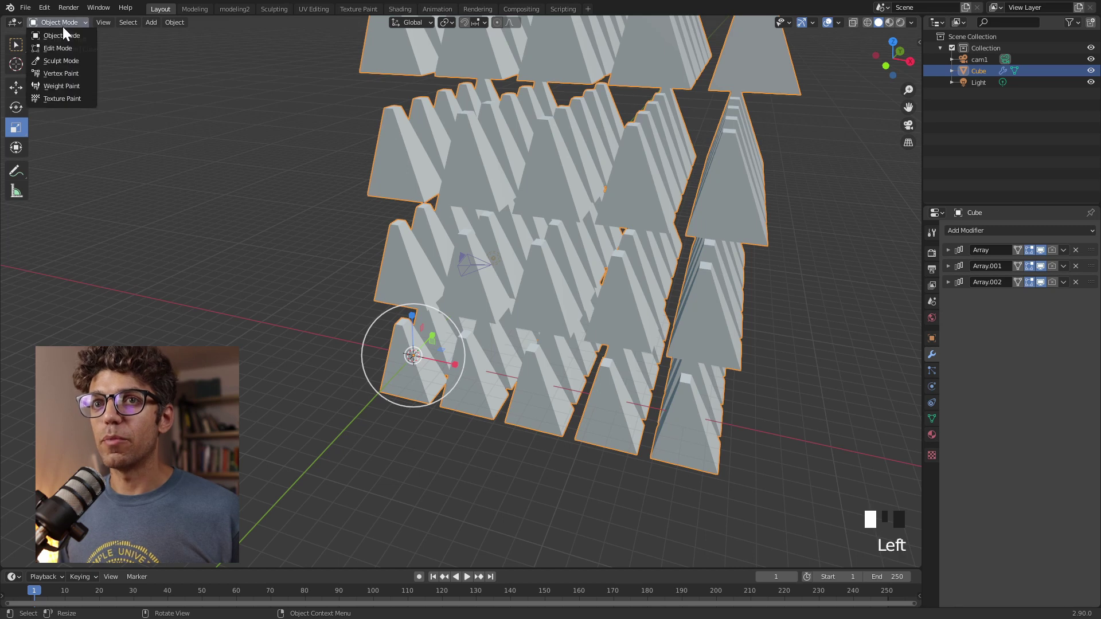
middle_drag(214, 115, 211, 153)
key(Tab)
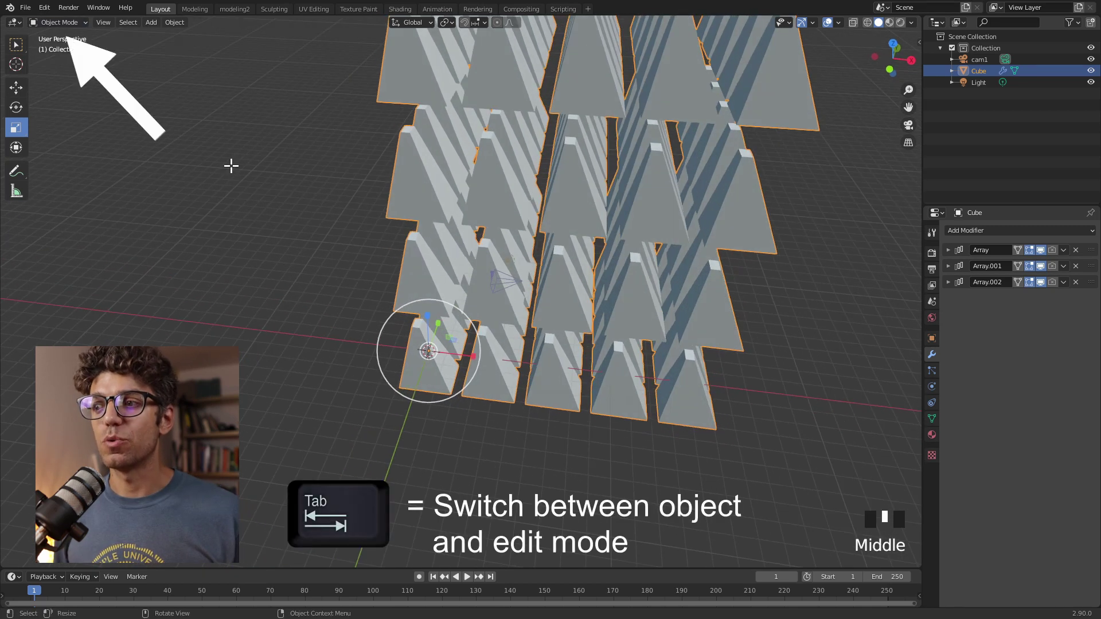
key(Tab)
key(Tab)
key(Tab)
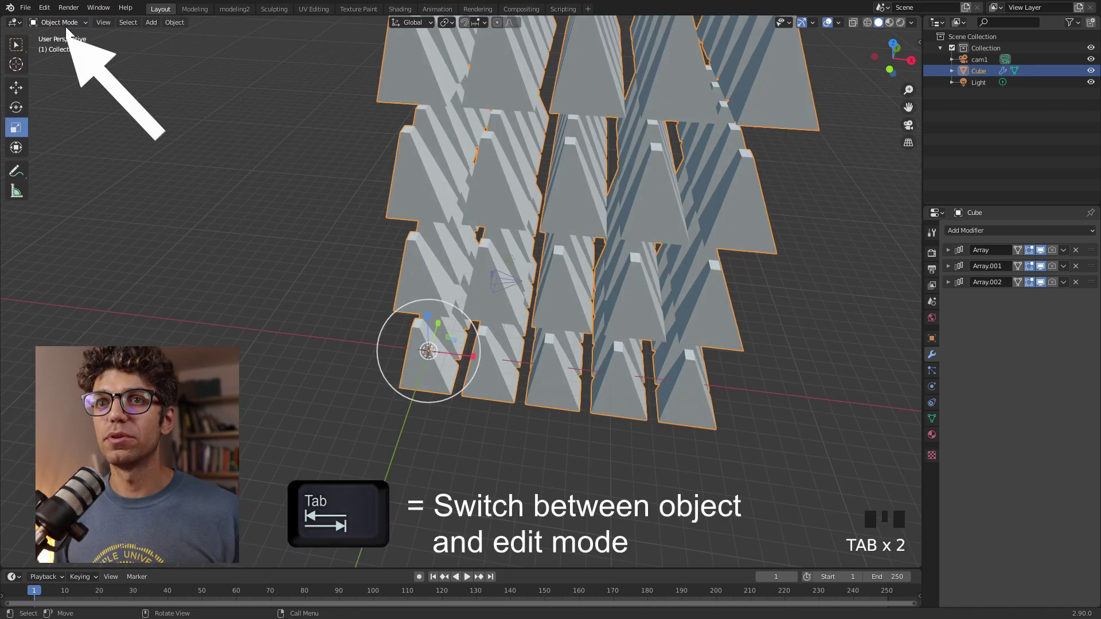
key(Tab)
key(Tab)
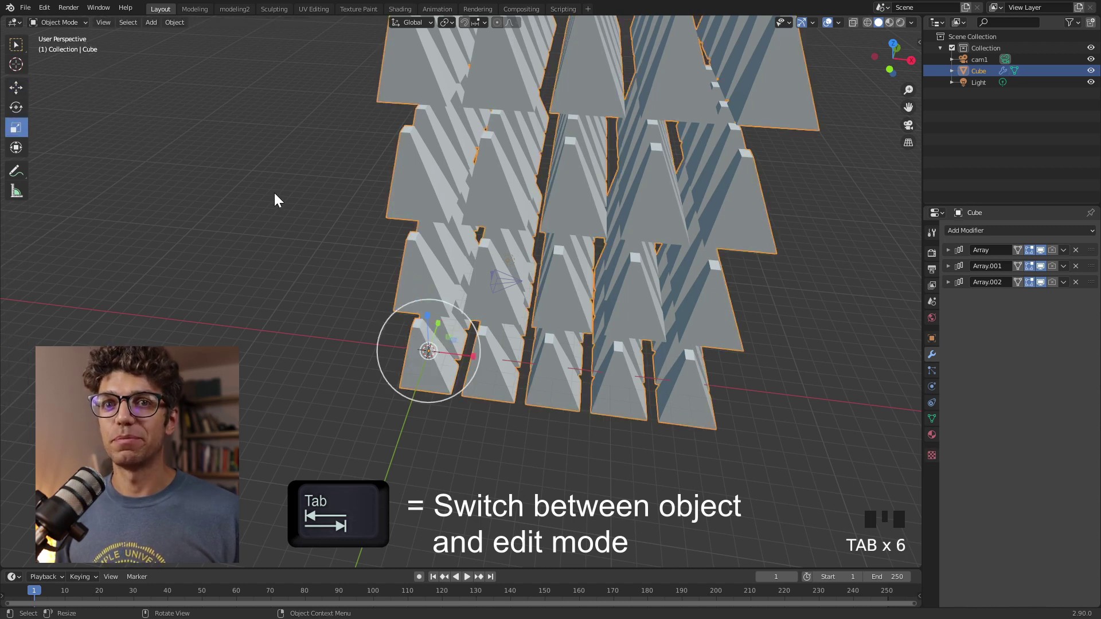
Step: In Edit Mode, select the wedge's top face and move it upward along Z
scroll(274, 194, up, 3)
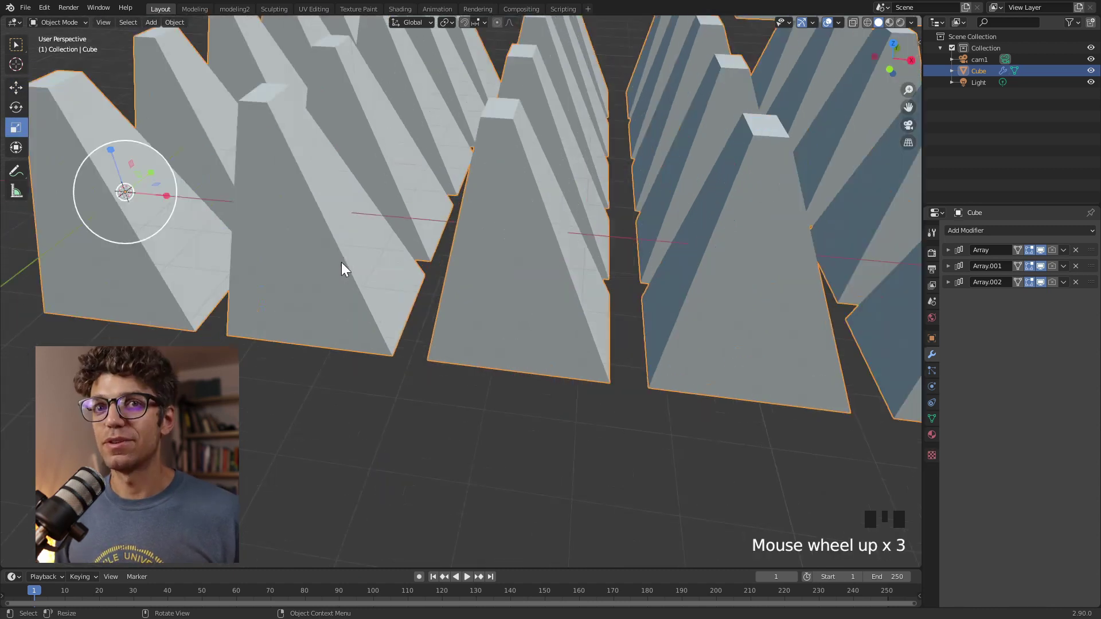
scroll(237, 272, down, 1)
key(Tab)
drag(892, 58, 874, 63)
click(438, 241)
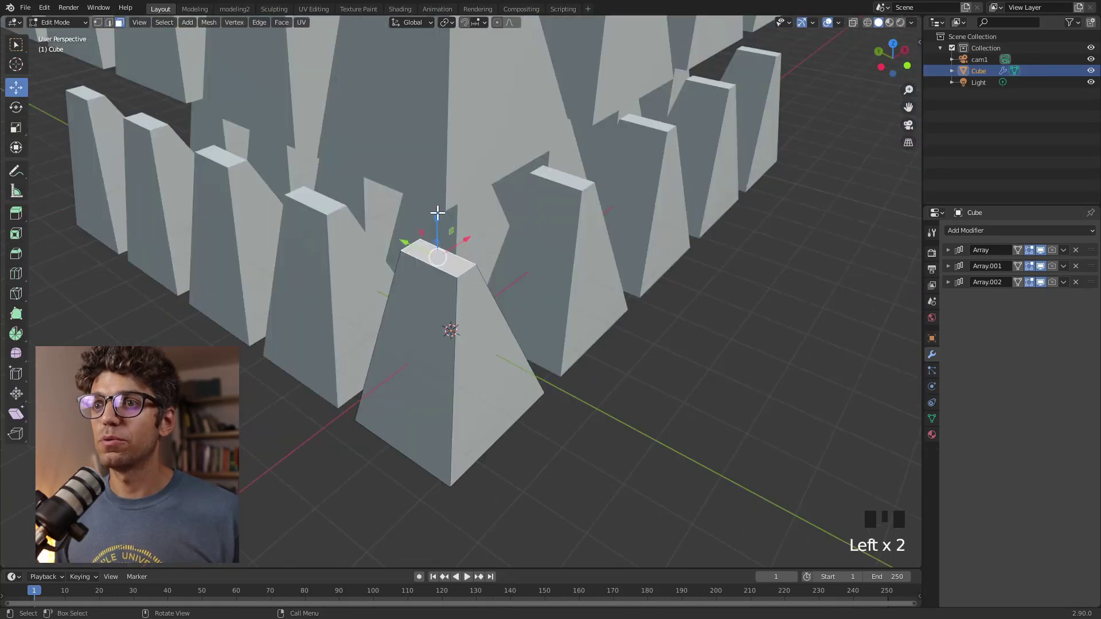
drag(438, 214, 436, 172)
middle_drag(436, 172, 434, 256)
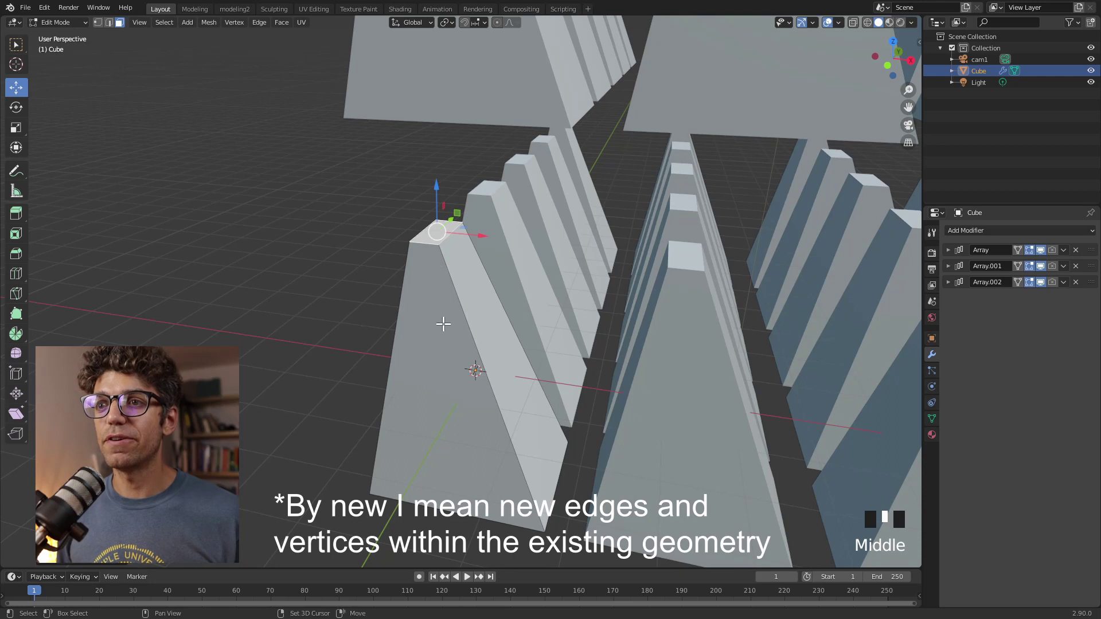
shift+middle_drag(442, 322, 414, 307)
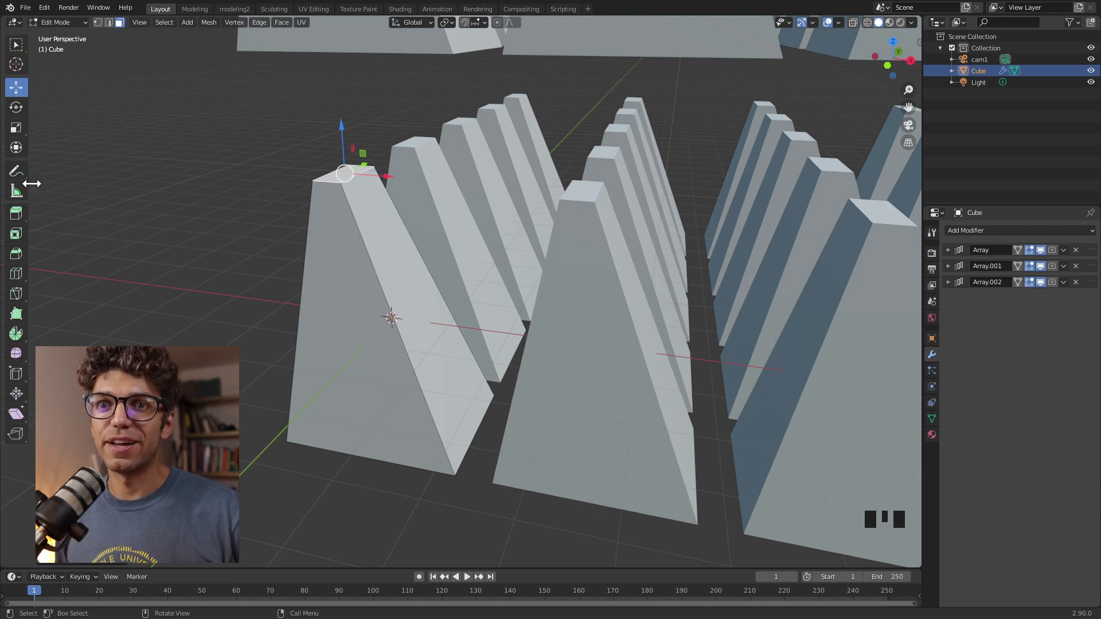
Step: Widen the toolbar until tool names show, and activate the Loop Cut tool
drag(32, 183, 49, 185)
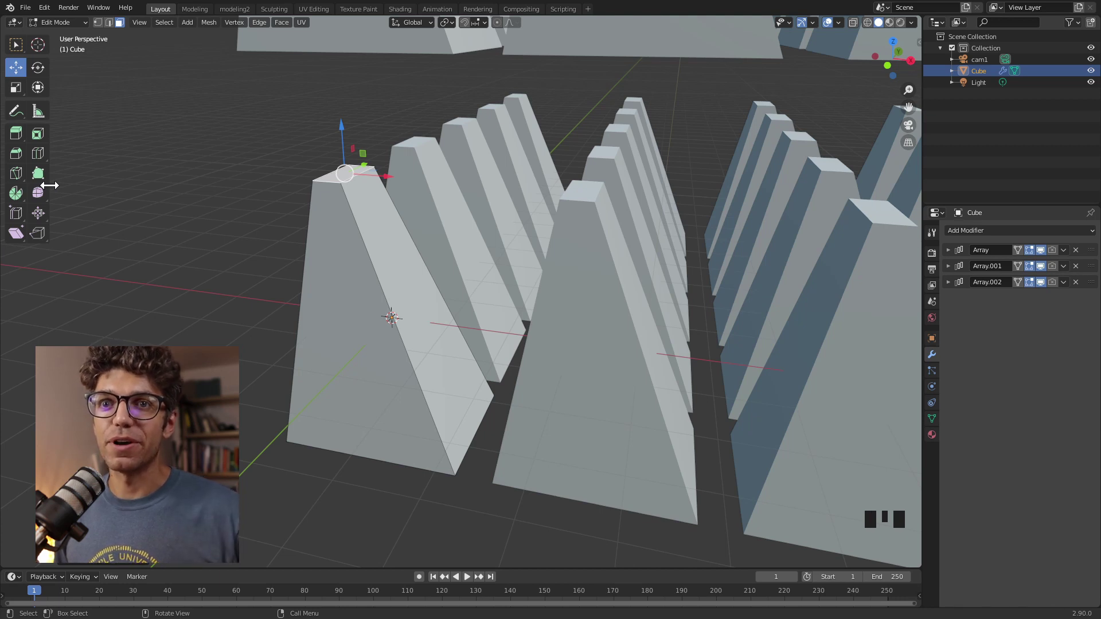
drag(49, 185, 80, 184)
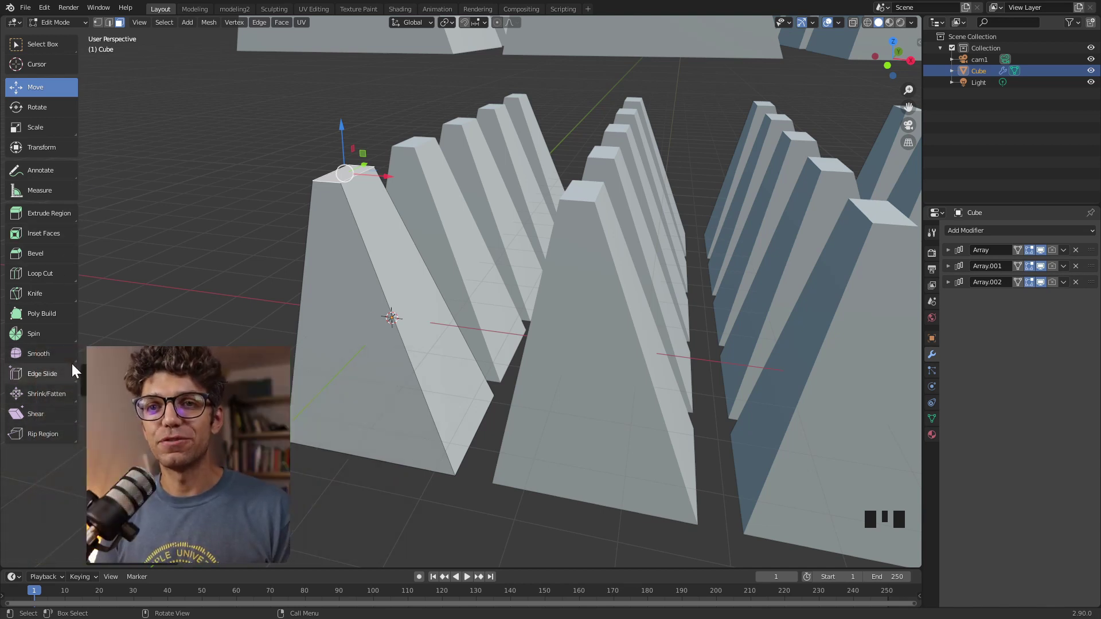
click(42, 274)
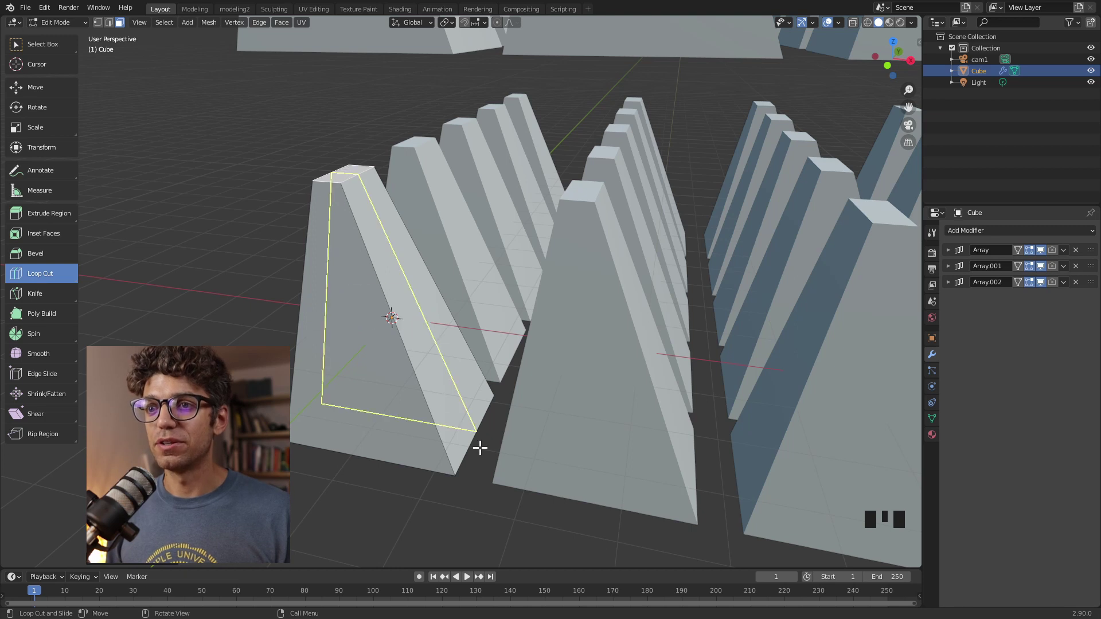
Step: Add a horizontal edge loop to the wedge, slide it up off-centre, and dismiss the leftover preview
click(367, 198)
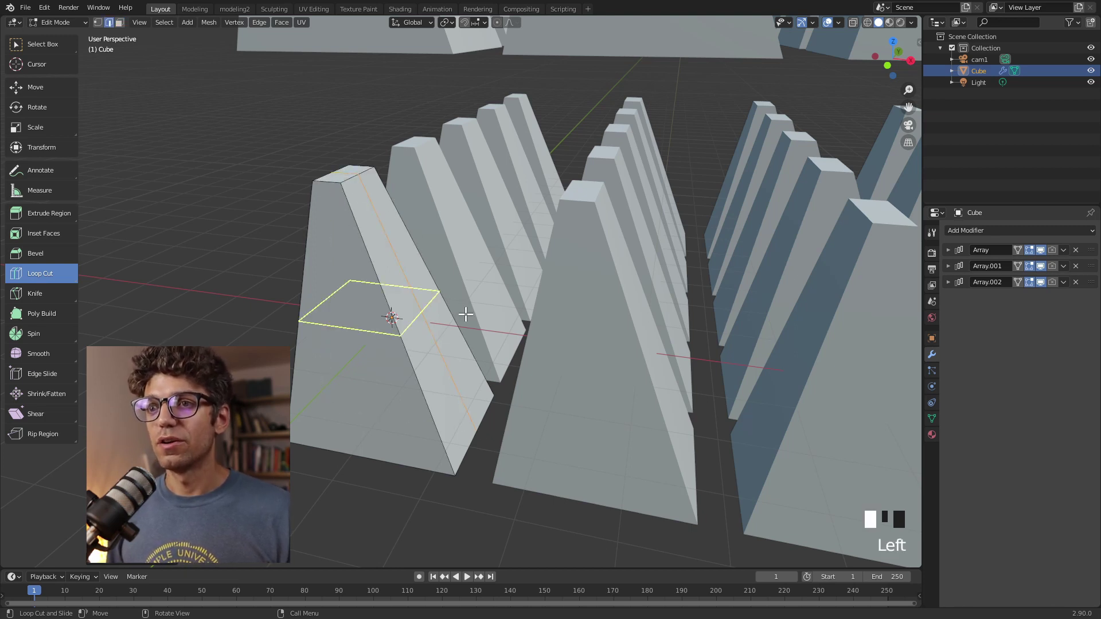
click(398, 334)
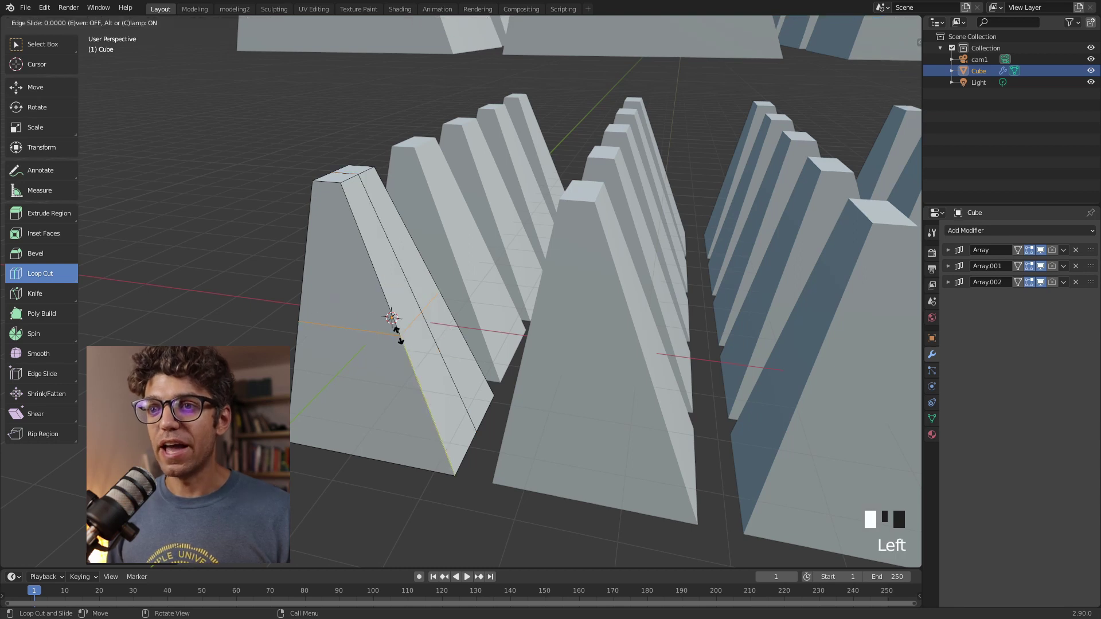
drag(398, 335, 381, 277)
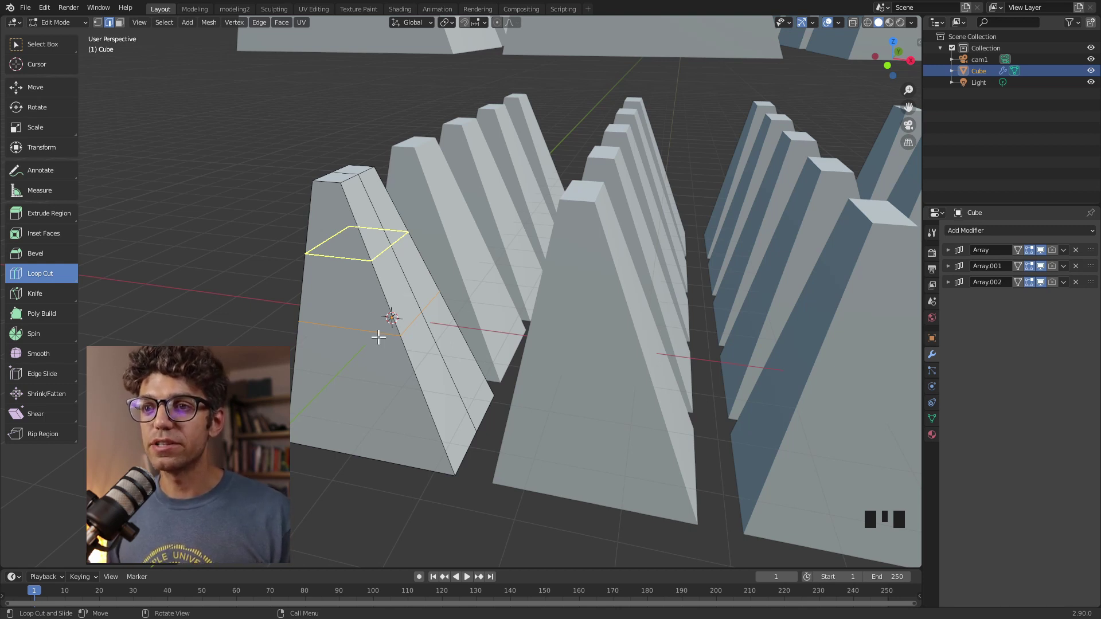
key(Escape)
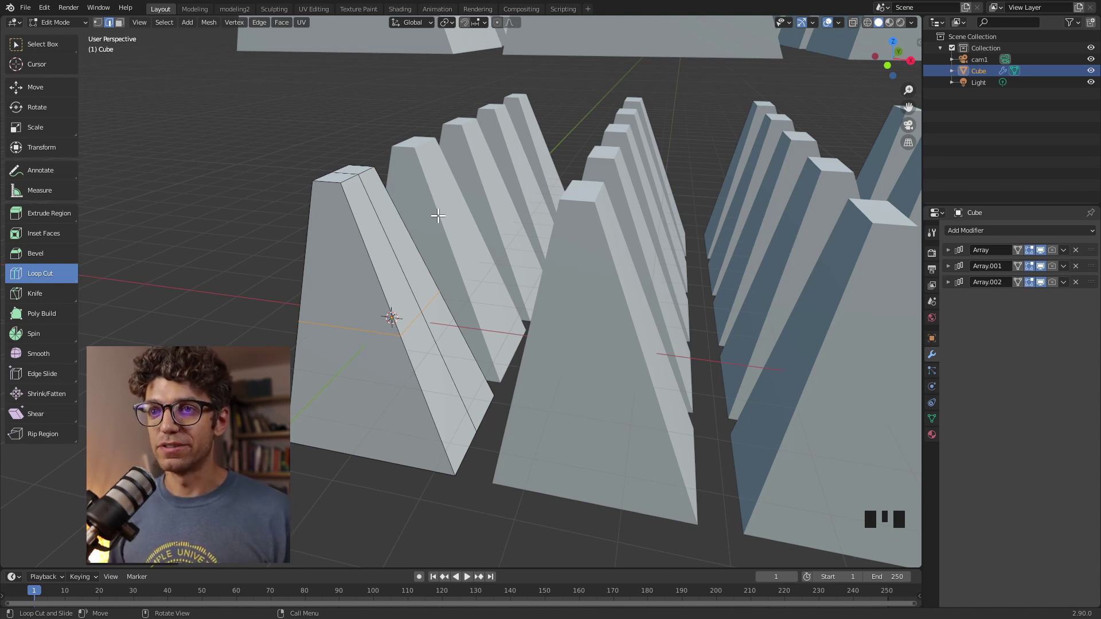
Step: Hide the array copies so one block shows, and switch back to Object Mode
middle_drag(365, 233, 455, 255)
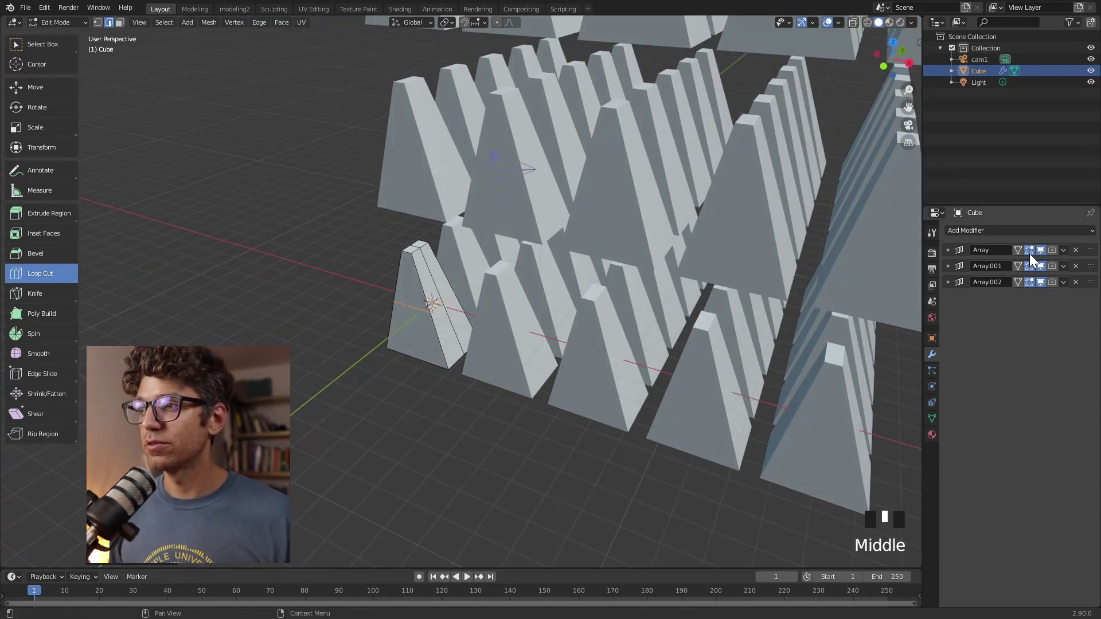
drag(1038, 251, 1040, 284)
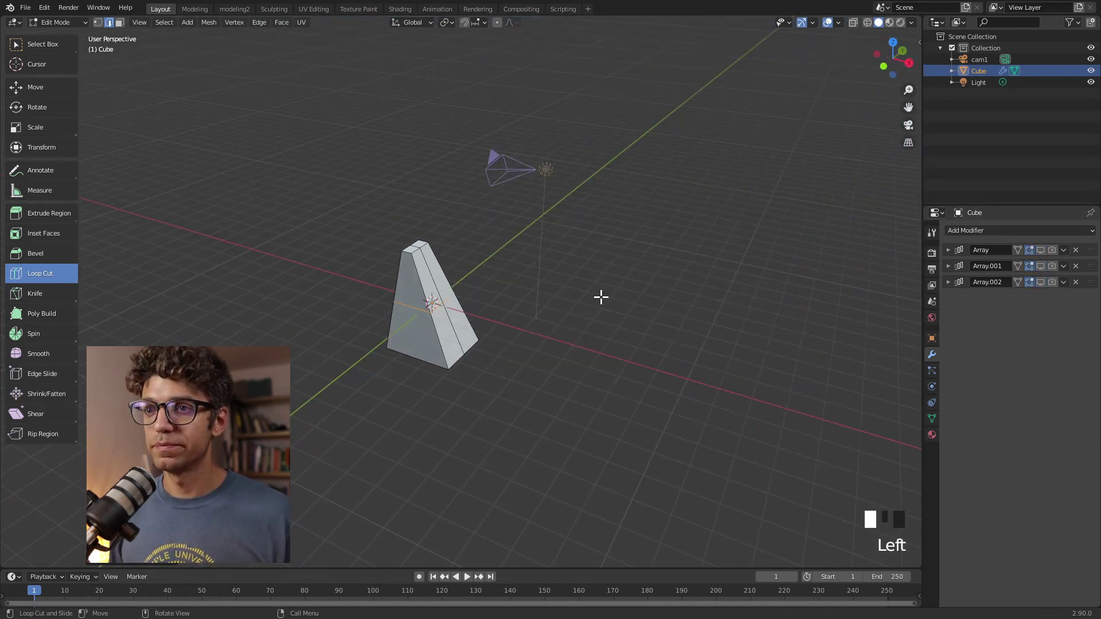
click(57, 22)
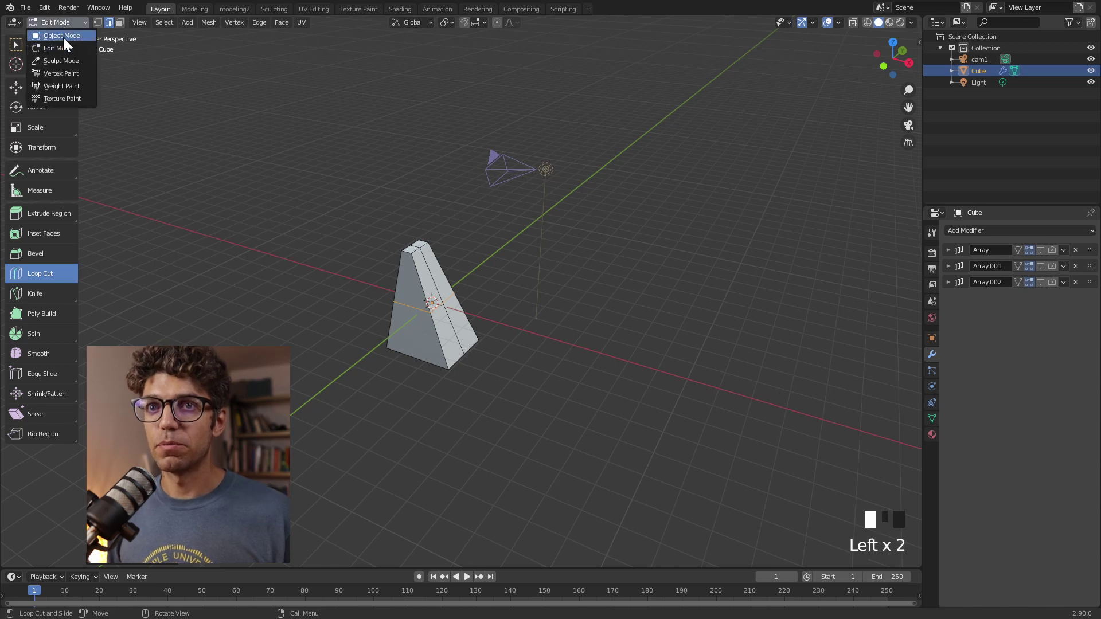
click(60, 37)
middle_drag(435, 270, 393, 270)
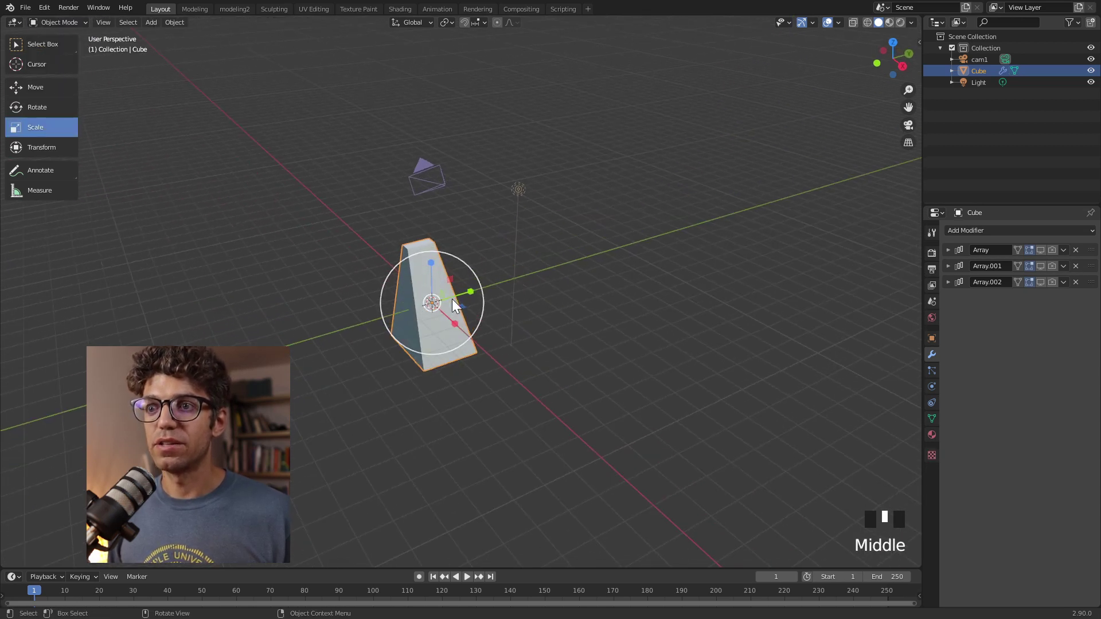
scroll(452, 298, up, 3)
scroll(451, 308, down, 2)
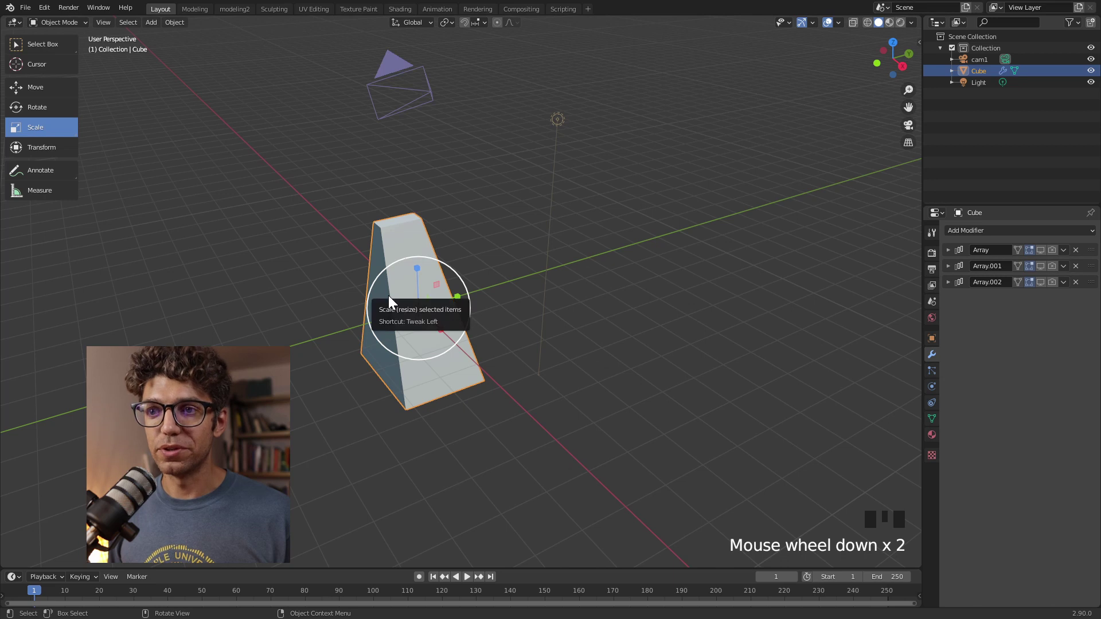
Step: Duplicate the wedge as Cube.001 and move the copy aside along the X axis
key(shift+d)
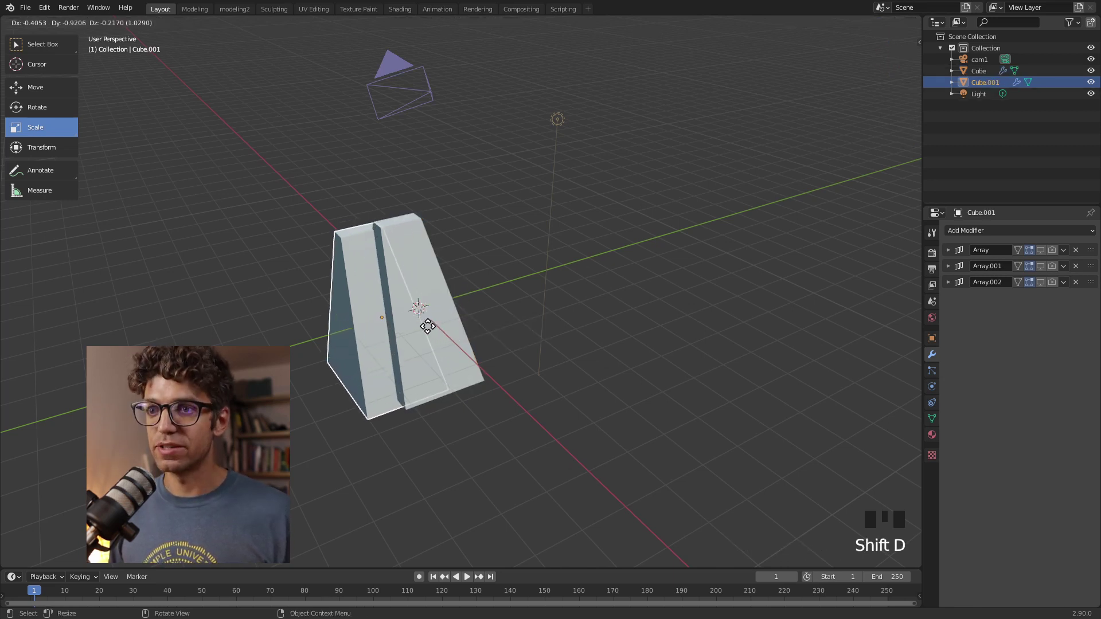
key(x)
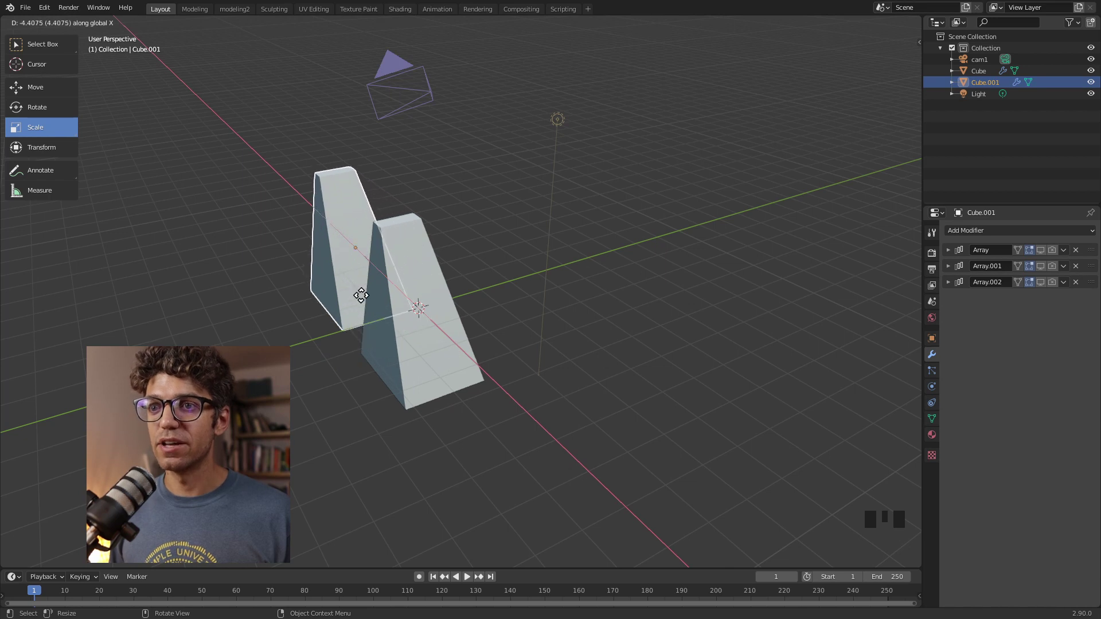
click(346, 280)
middle_drag(346, 279, 406, 191)
Step: In Edit Mode, select all of Cube.001 and triangulate every face
key(Tab)
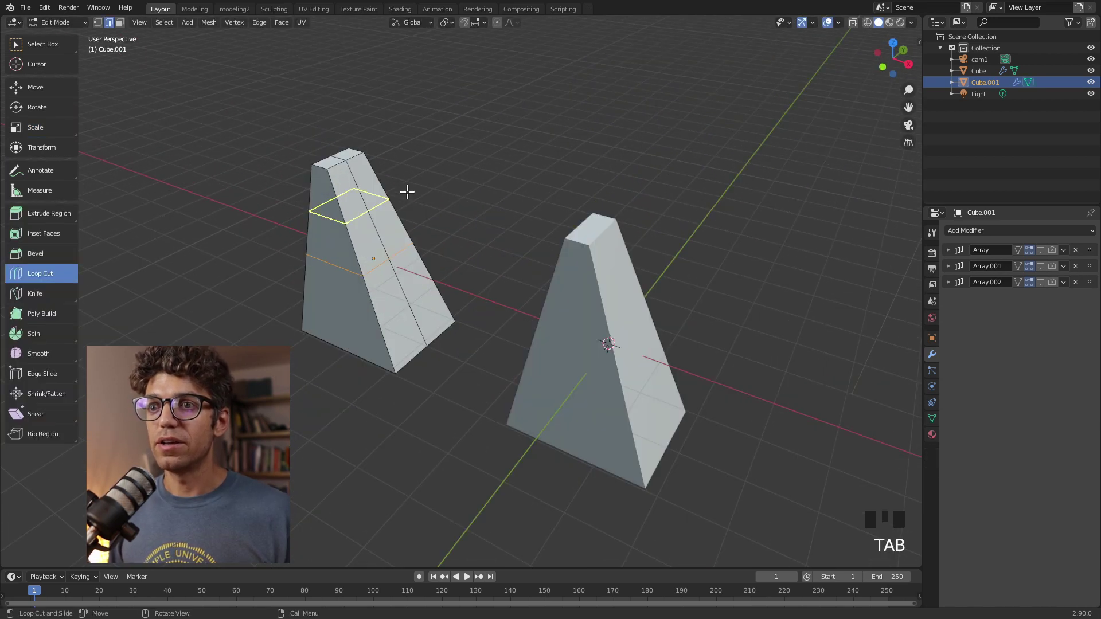
click(42, 44)
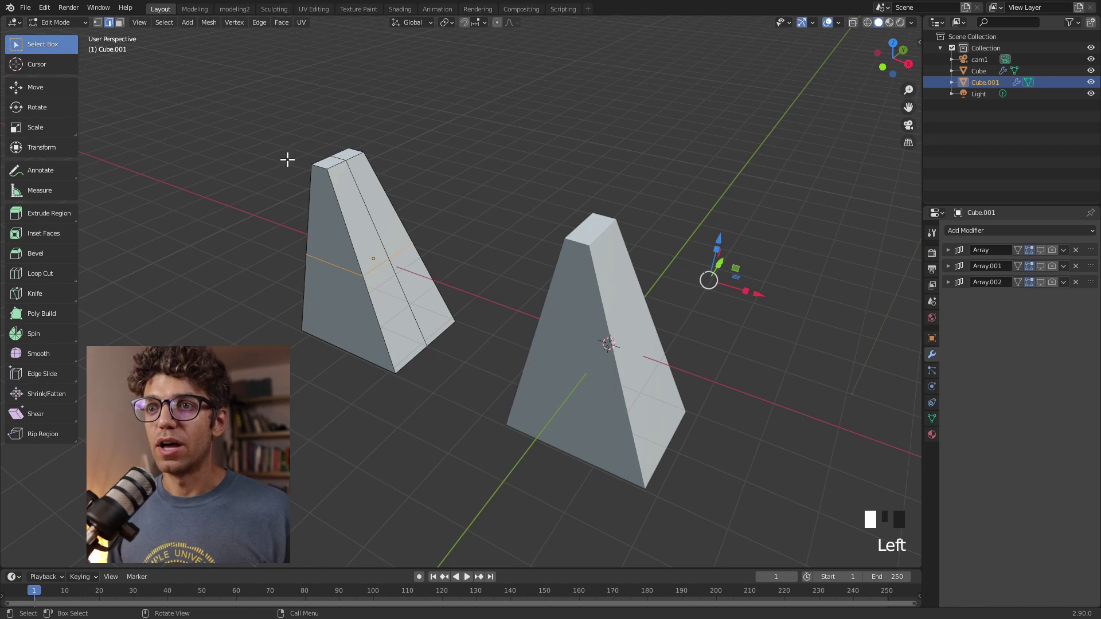
click(171, 23)
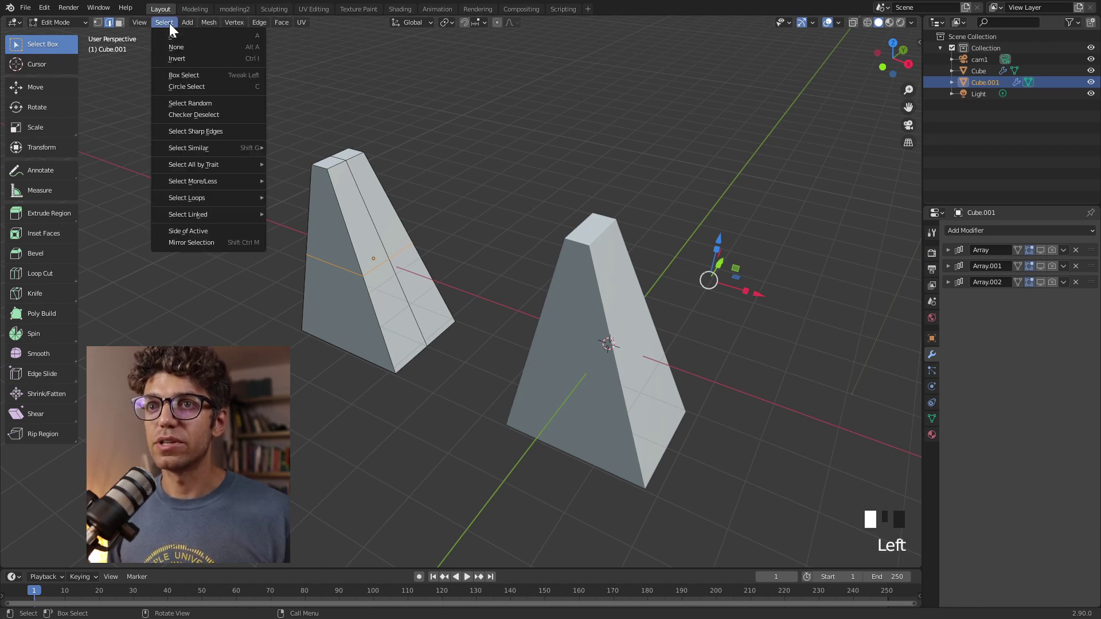
click(175, 33)
click(209, 23)
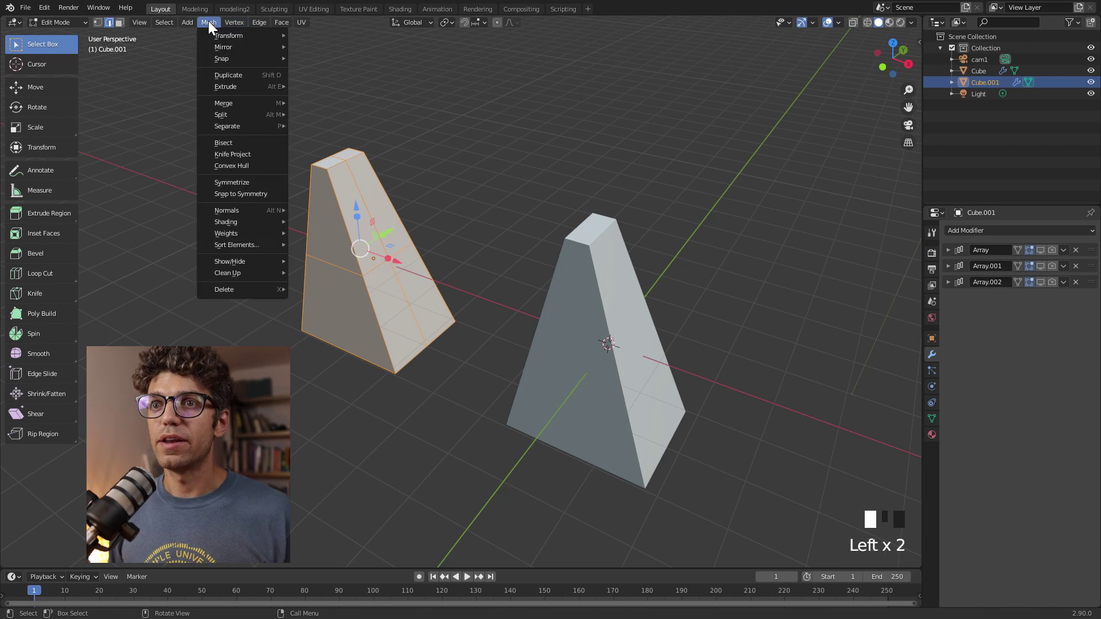
mouse_move(281, 21)
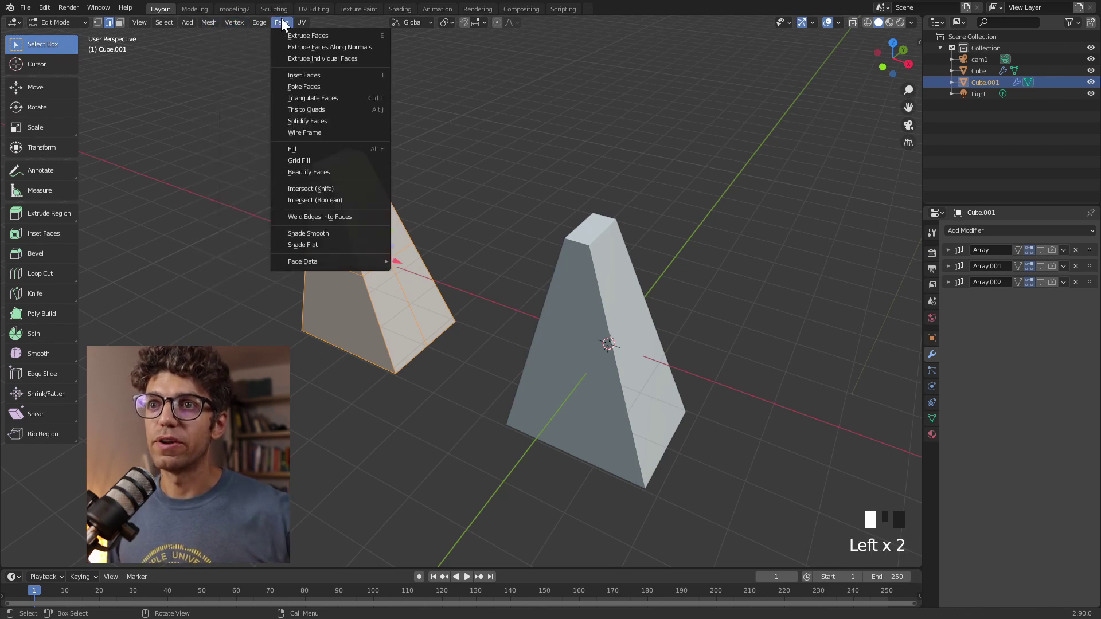
click(349, 97)
middle_drag(376, 170, 342, 267)
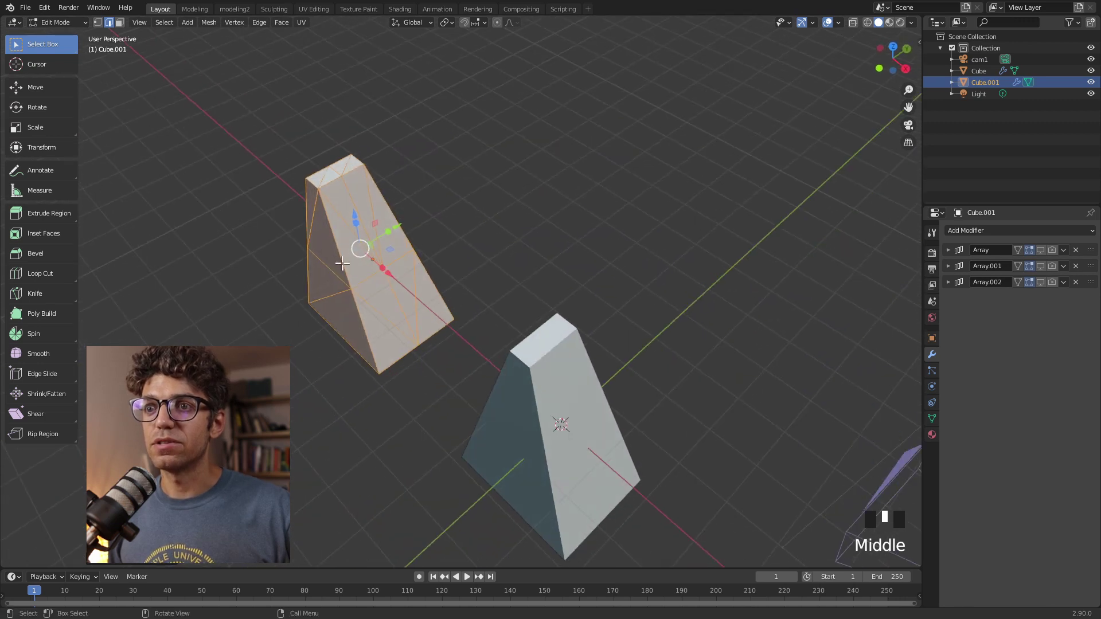
scroll(371, 288, up, 3)
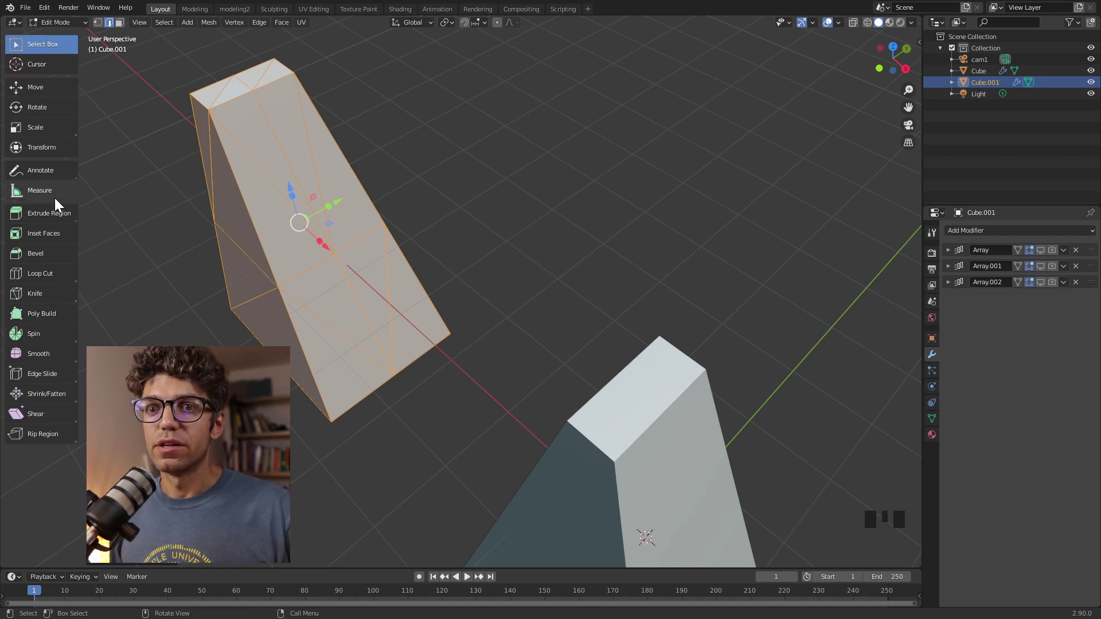
Step: Activate the Loop Cut tool for the triangulated Cube.001
click(47, 274)
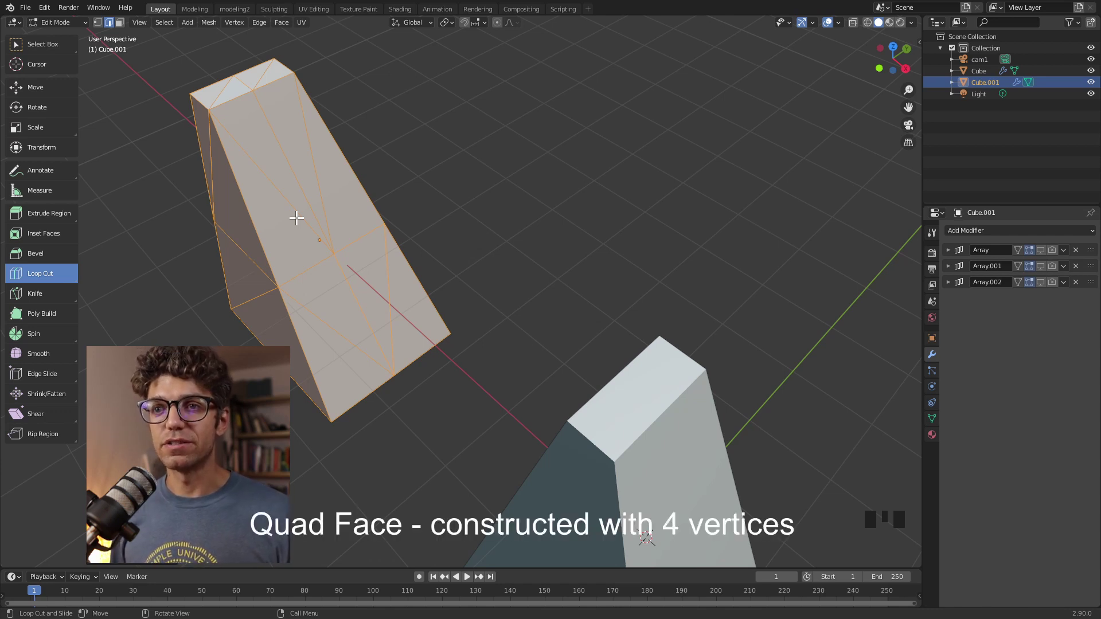
Step: In vertex mode, add an edge loop across Cube.001 and select one of its vertices
key(1)
click(333, 254)
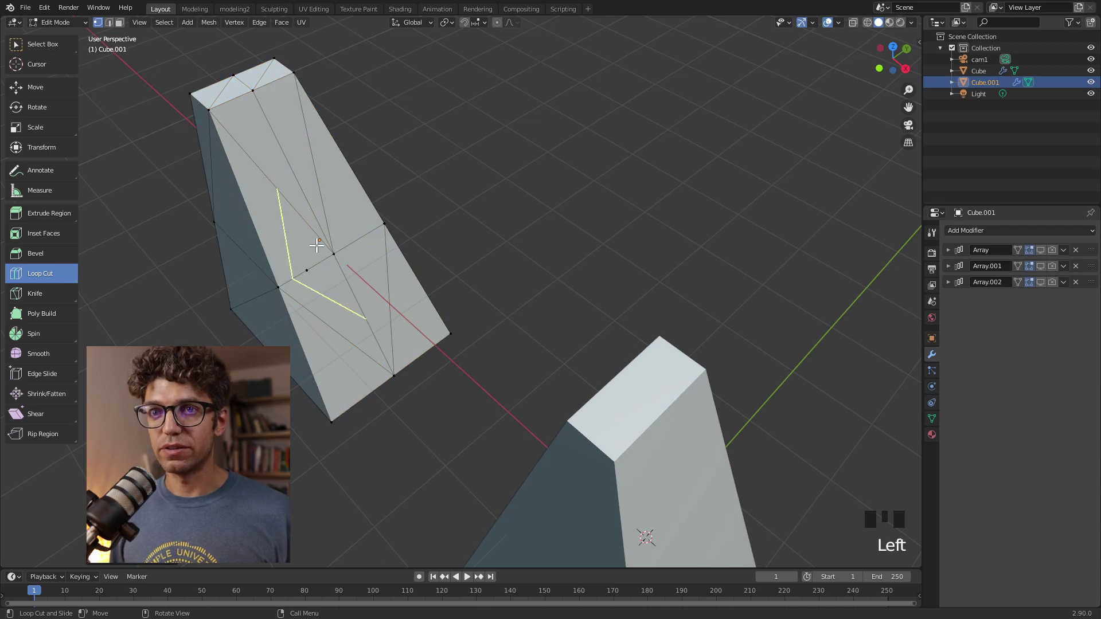
click(37, 47)
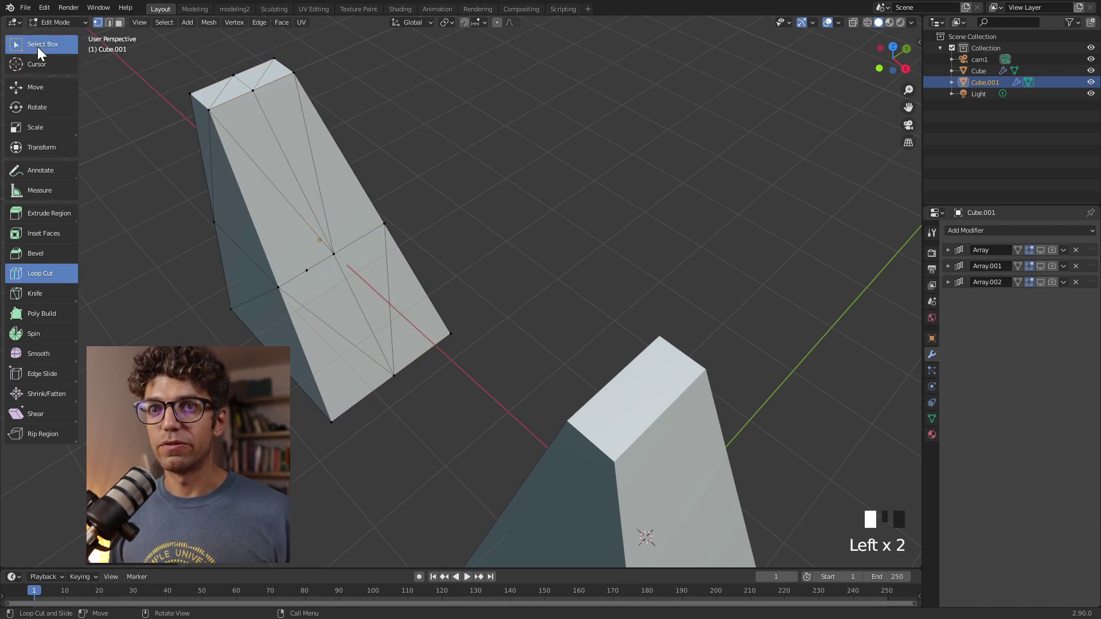
click(330, 256)
middle_drag(307, 258, 330, 240)
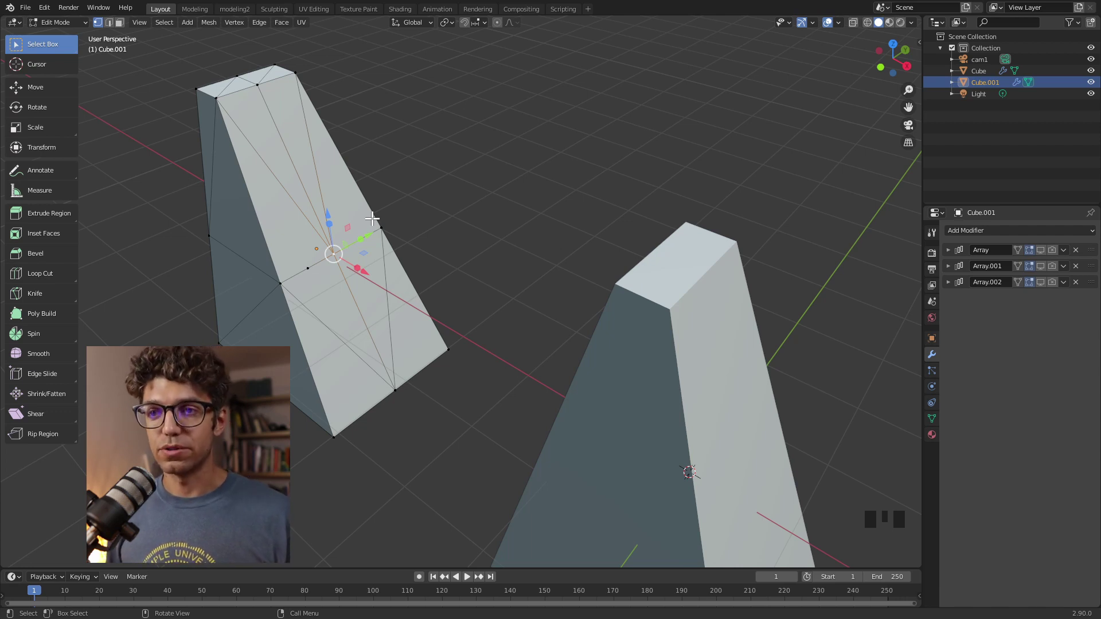
Step: Dissolve the selected vertex, then leave Edit Mode for Object Mode
key(x)
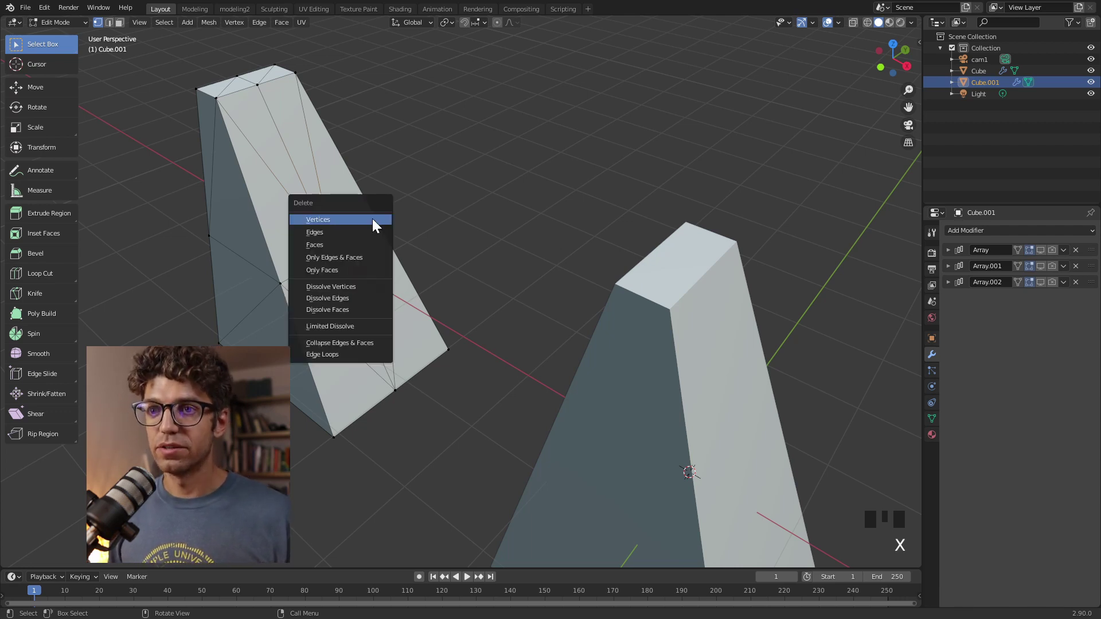
click(356, 288)
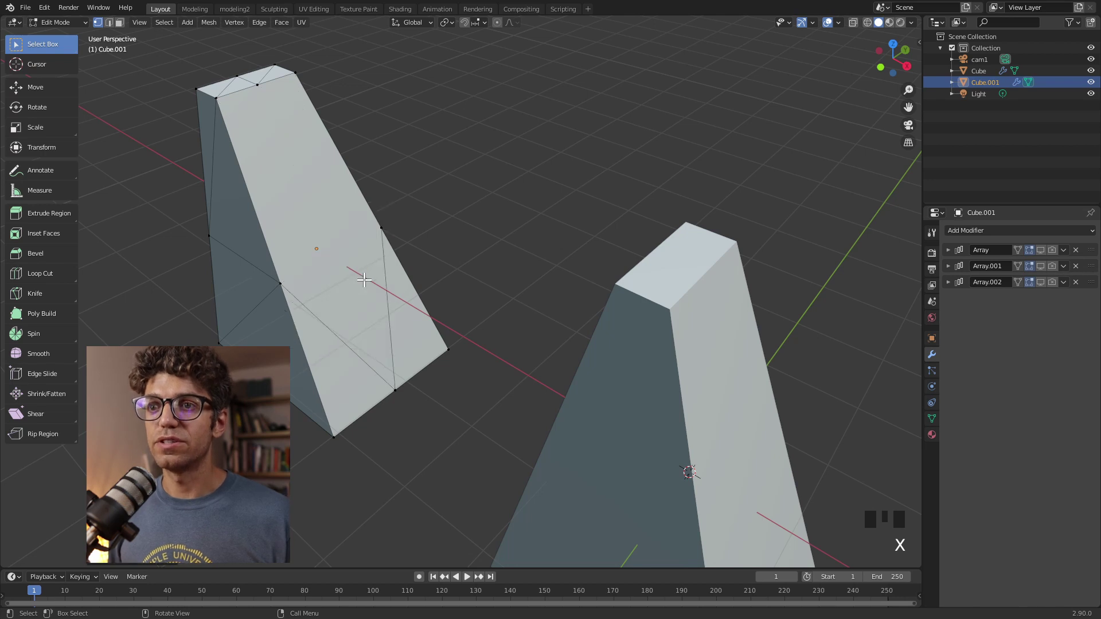
middle_drag(364, 280, 328, 232)
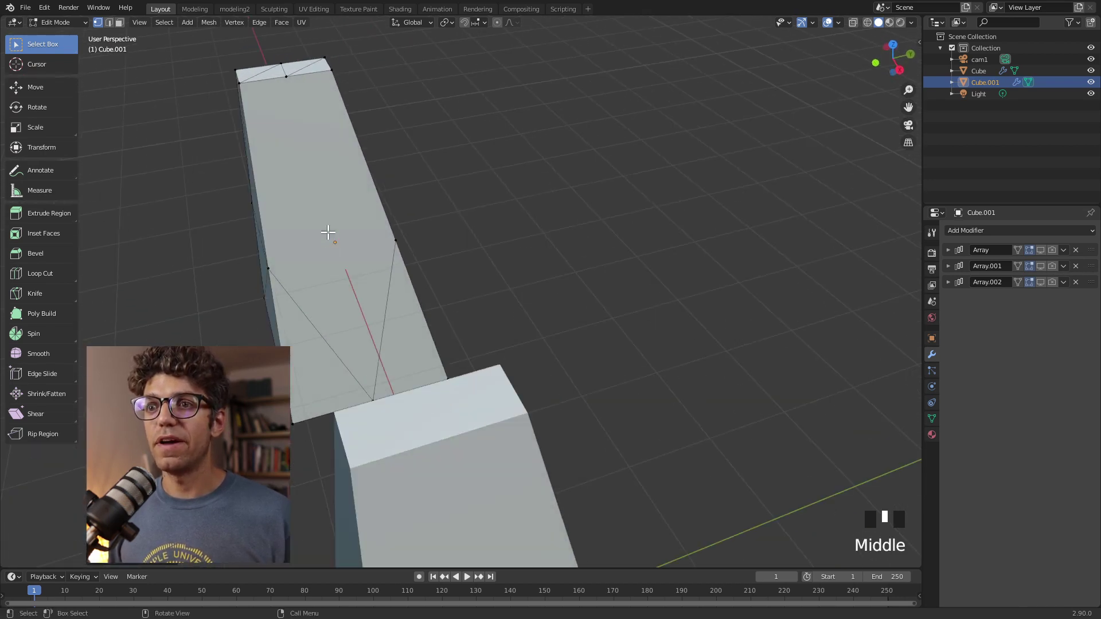
click(38, 275)
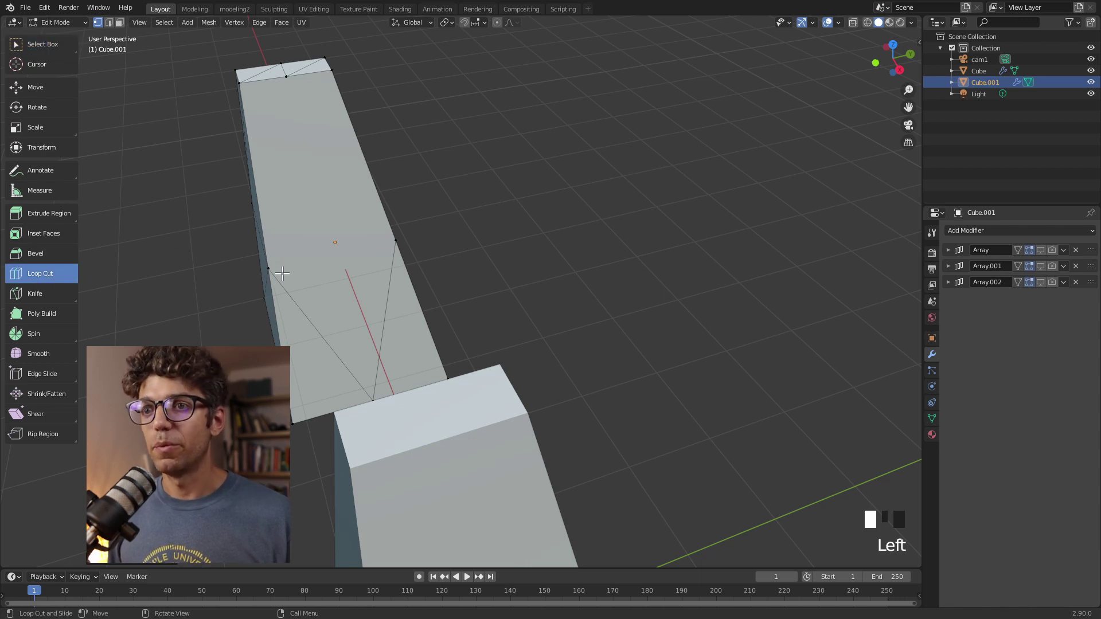
key(Tab)
scroll(442, 277, down, 3)
click(524, 329)
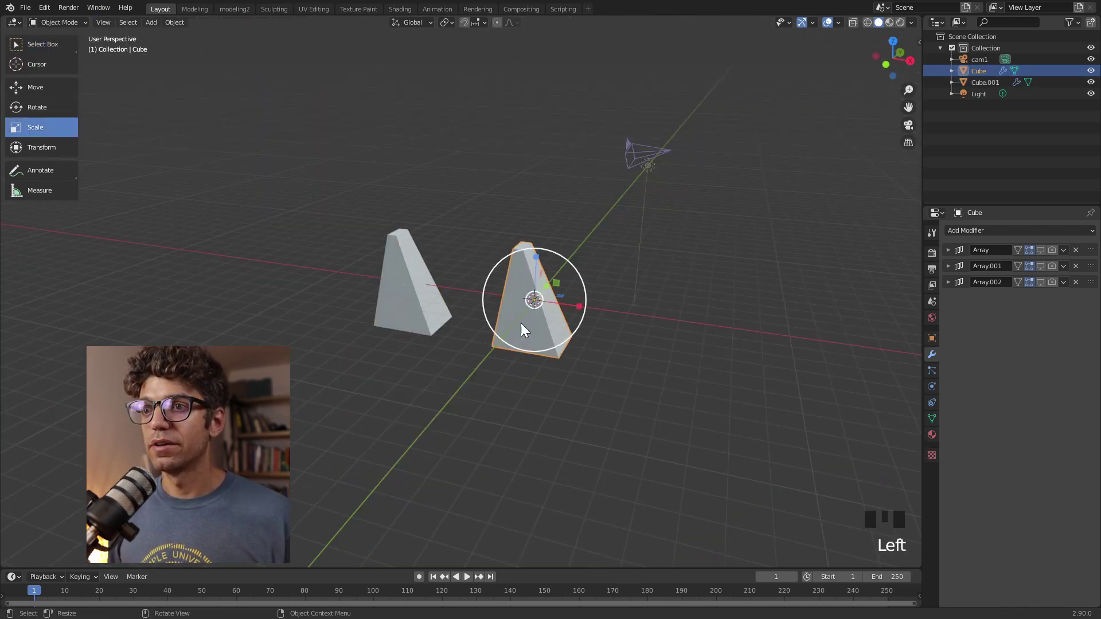
middle_drag(521, 322, 545, 327)
key(Tab)
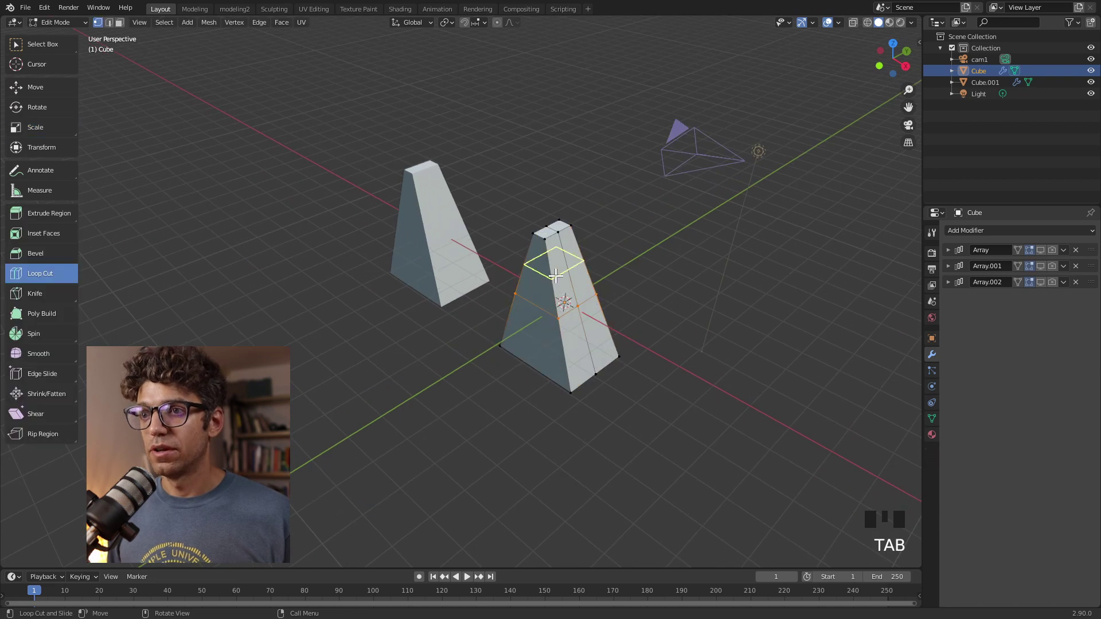
key(Tab)
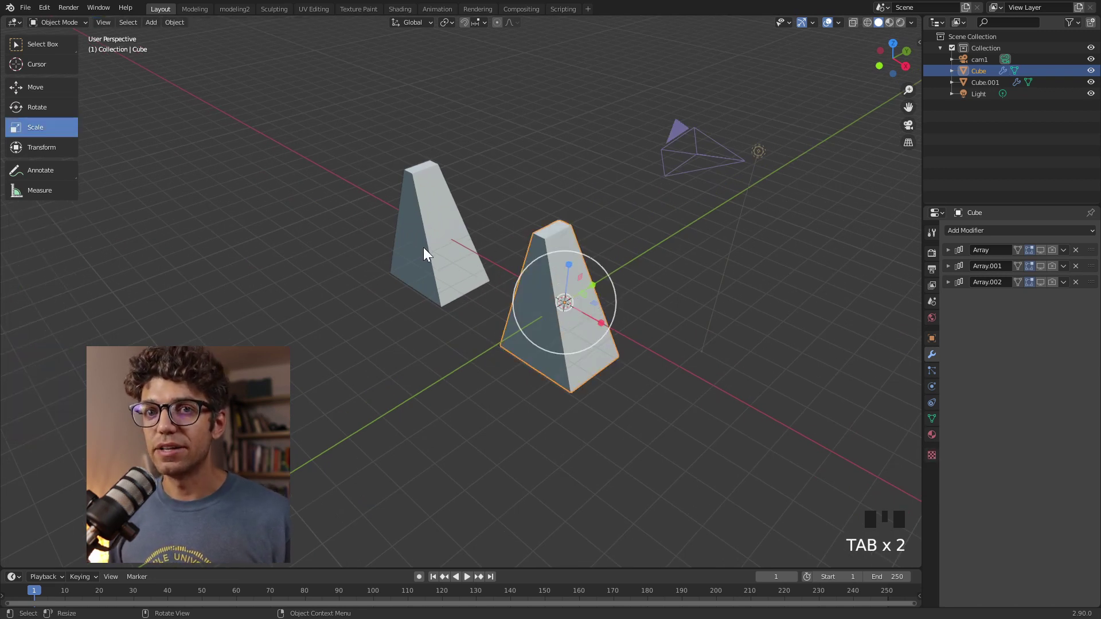
shift+middle_drag(479, 300, 427, 343)
Step: Cycle viewport shading through Wireframe, Material Preview and Rendered, ending back in Solid
scroll(515, 339, up, 3)
shift+middle_drag(515, 339, 291, 269)
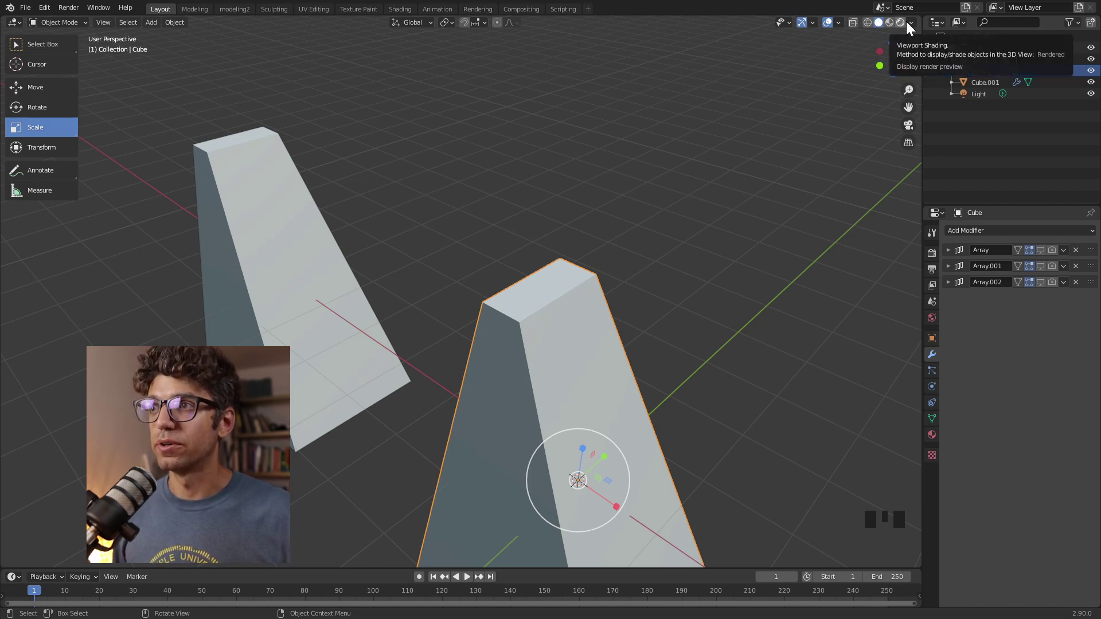
click(867, 23)
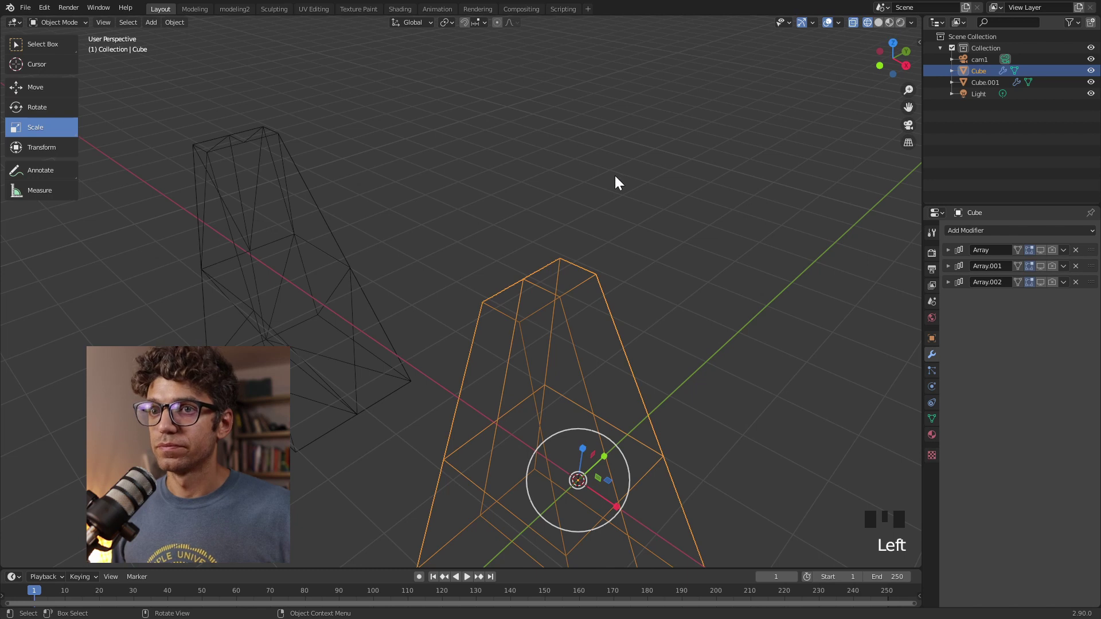
scroll(410, 273, down, 3)
middle_drag(411, 273, 414, 310)
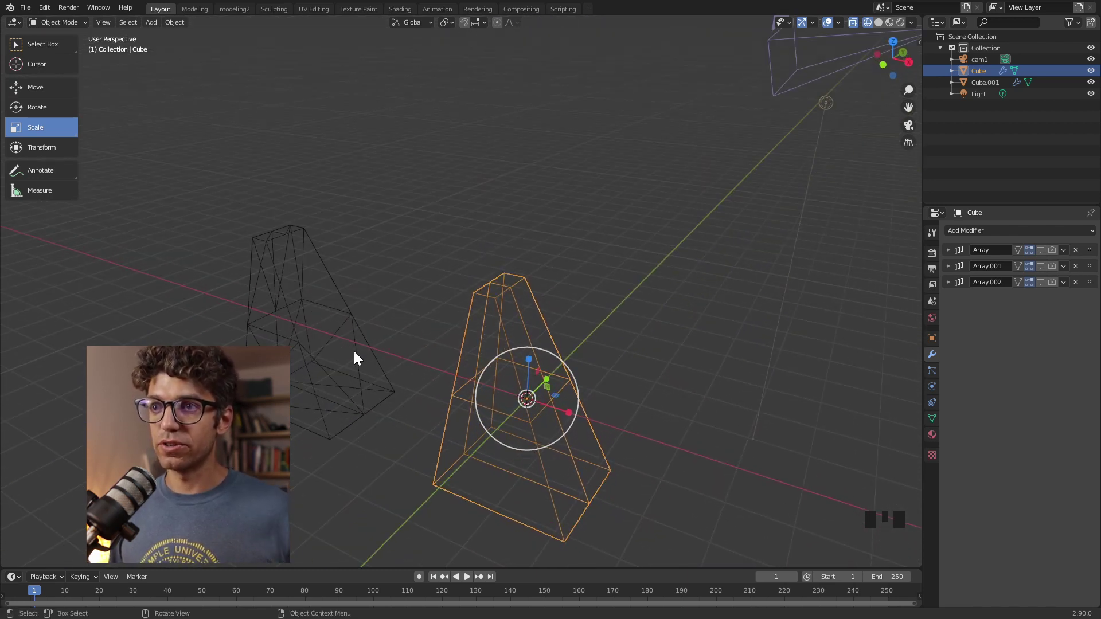
click(890, 23)
mouse_move(688, 143)
middle_down()
mouse_move(543, 199)
mouse_move(562, 199)
middle_up()
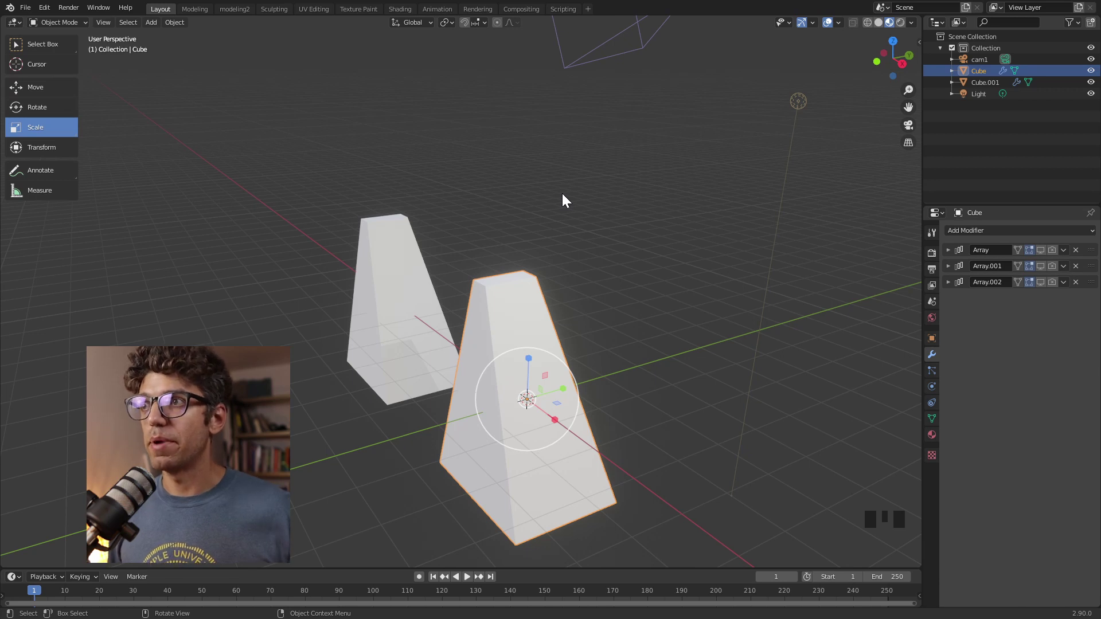
click(900, 23)
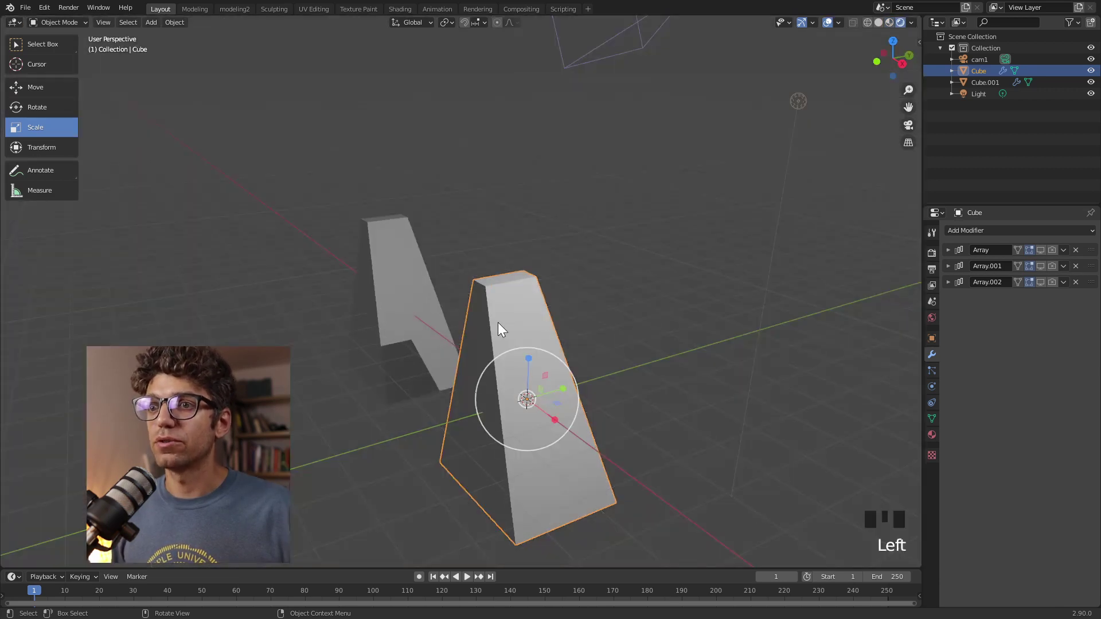
middle_drag(497, 324, 427, 343)
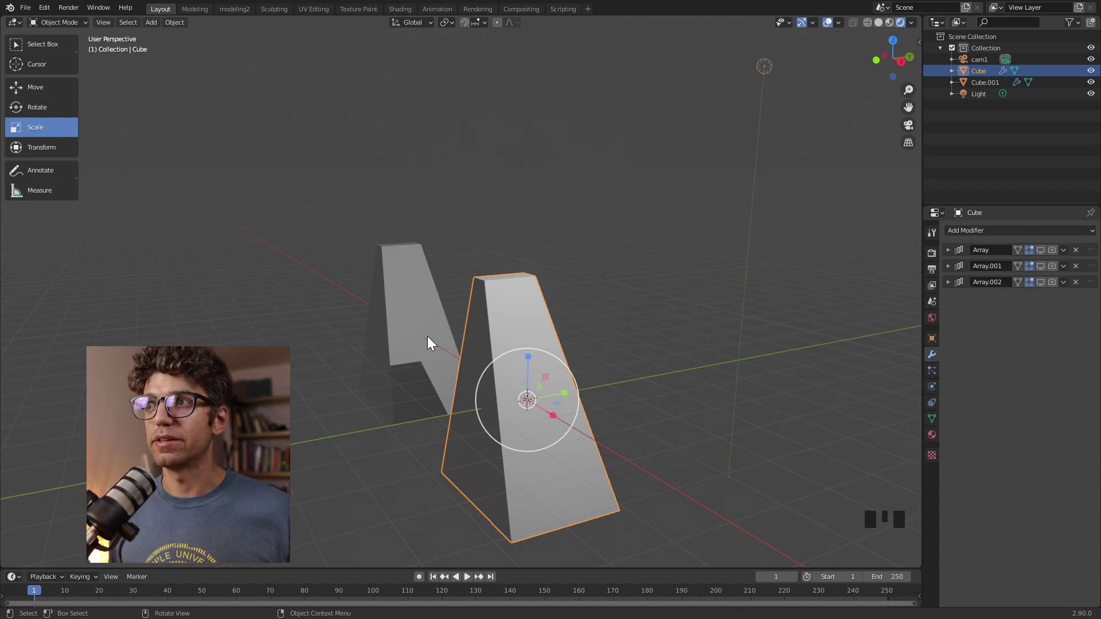
click(878, 23)
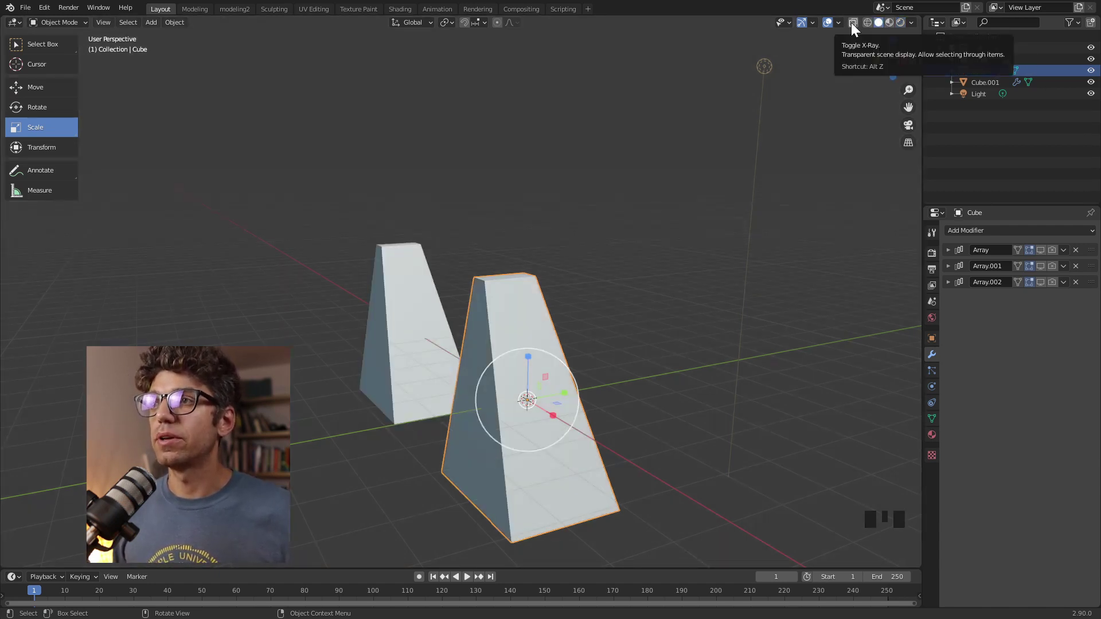
Step: Turn on X-Ray and preview the studio lighting presets without changing them
click(853, 22)
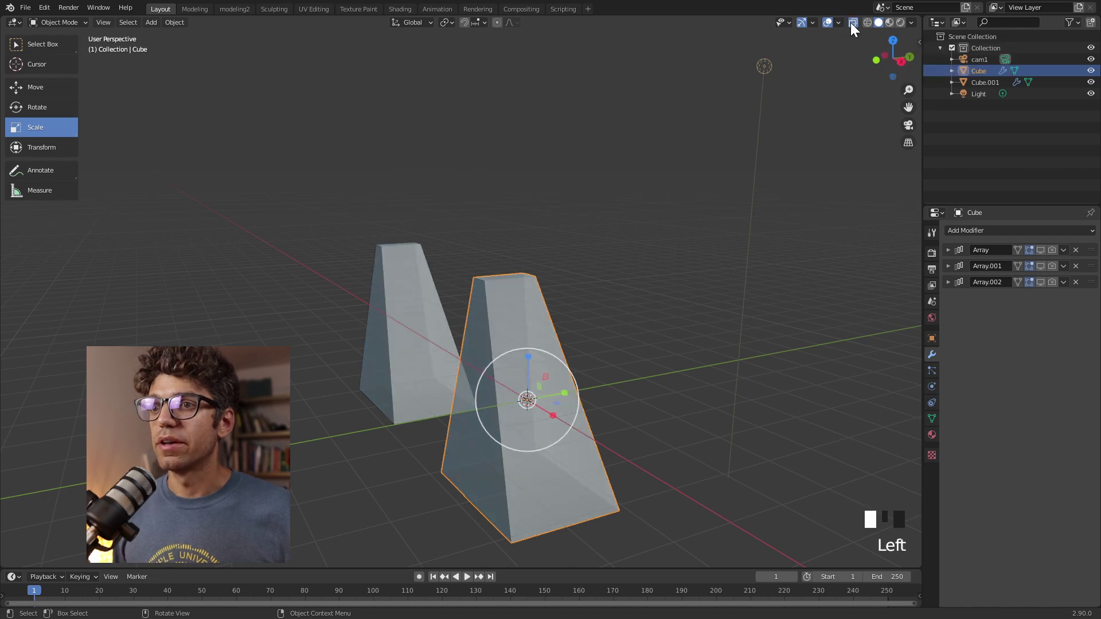
mouse_move(602, 248)
middle_down()
mouse_move(664, 270)
mouse_move(678, 184)
mouse_move(612, 218)
mouse_move(604, 273)
middle_up()
click(911, 23)
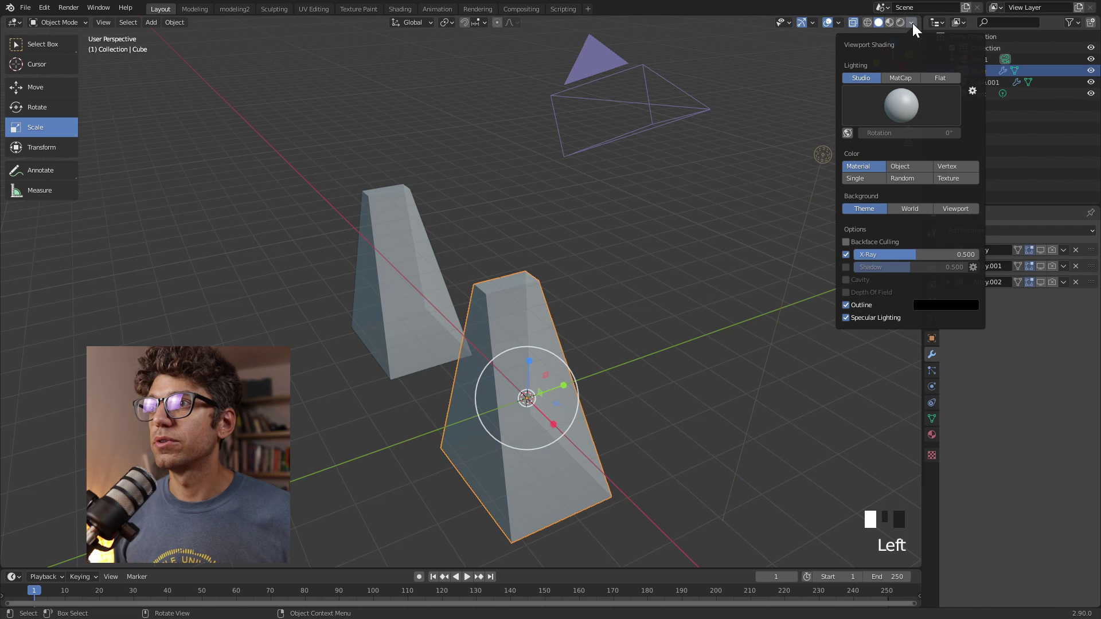
click(902, 107)
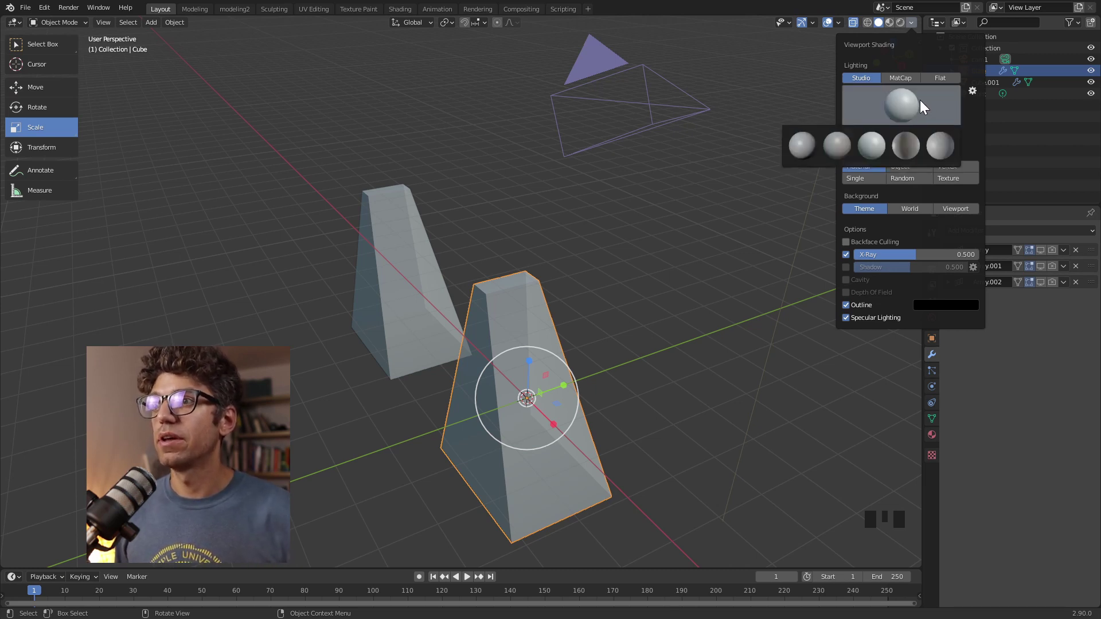
click(871, 146)
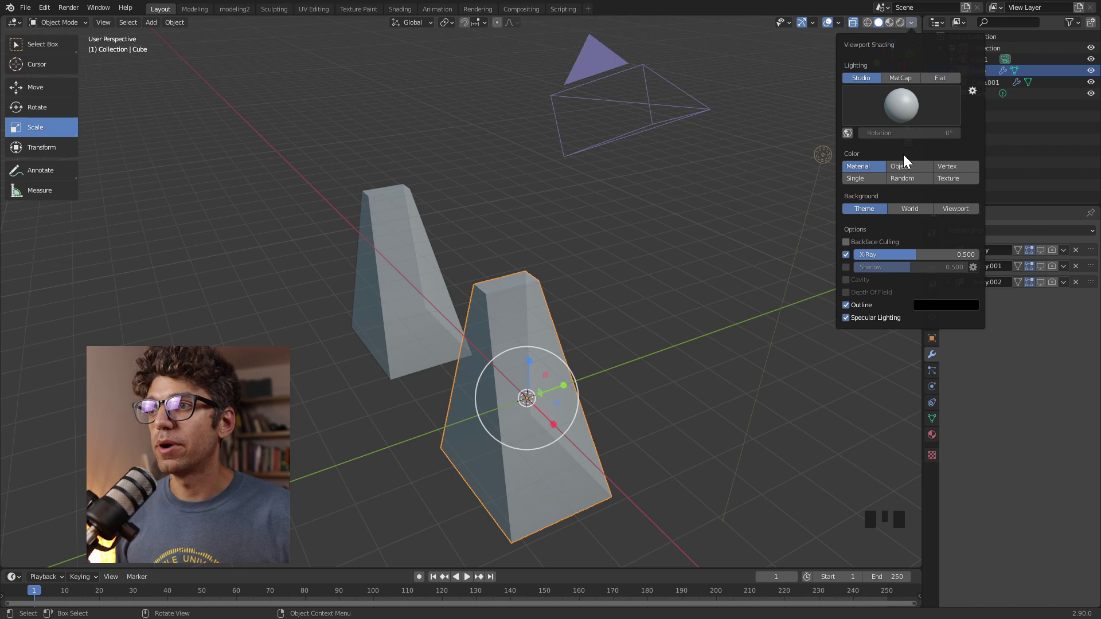
Step: Toggle X-Ray off and back on, then set its alpha to 0.823
click(848, 257)
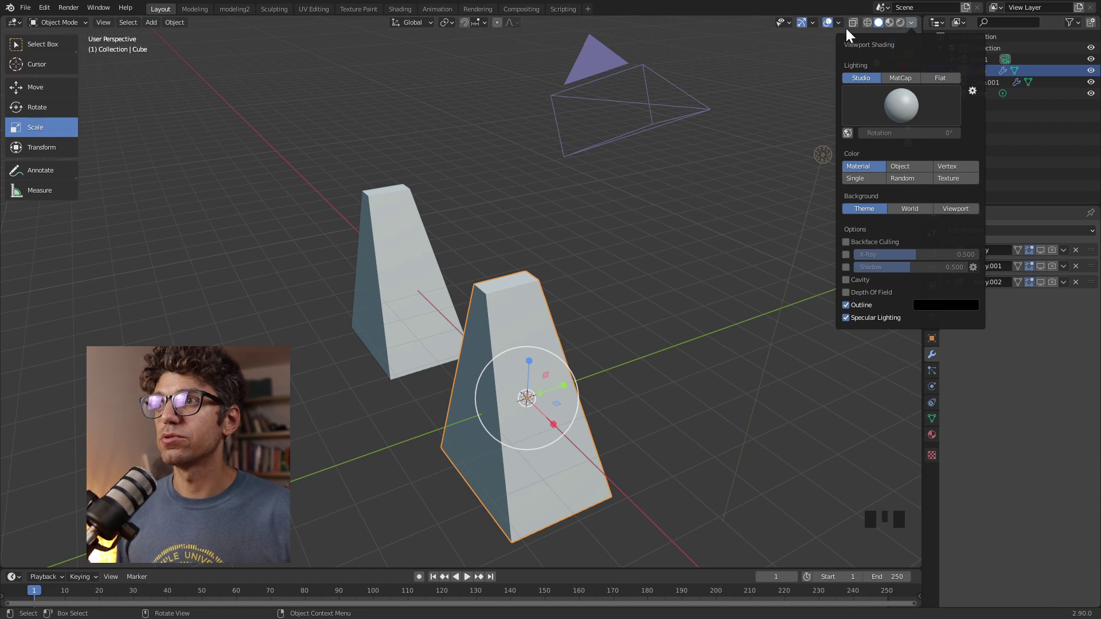
click(849, 256)
mouse_move(909, 257)
mouse_down()
mouse_move(963, 257)
mouse_move(881, 257)
mouse_move(975, 257)
mouse_move(874, 257)
mouse_move(979, 257)
mouse_move(894, 257)
mouse_up()
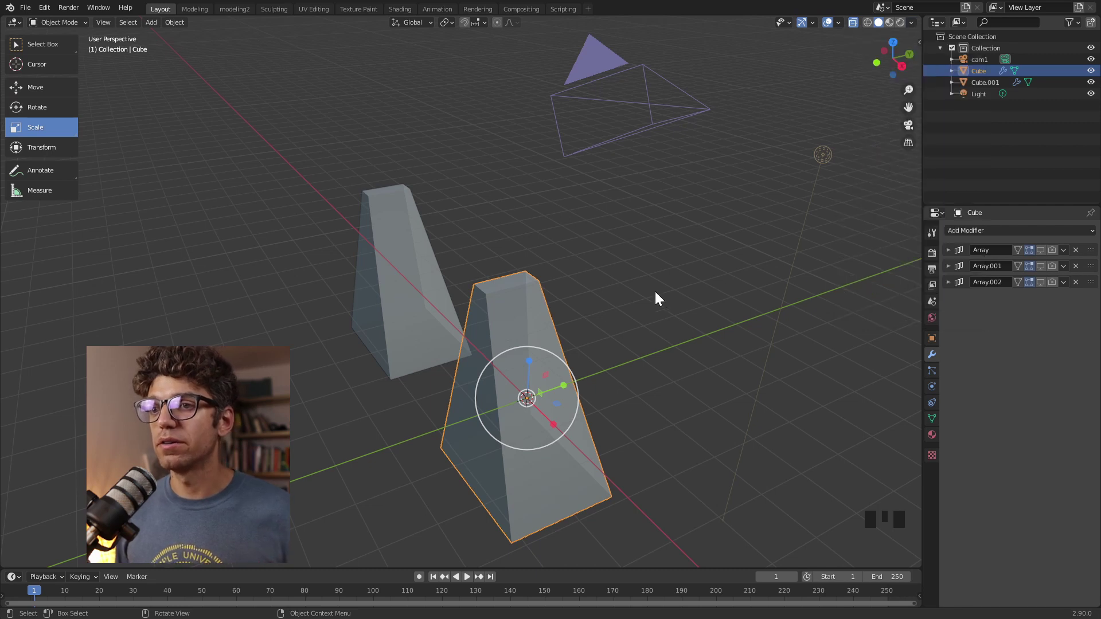
middle_drag(567, 332, 466, 349)
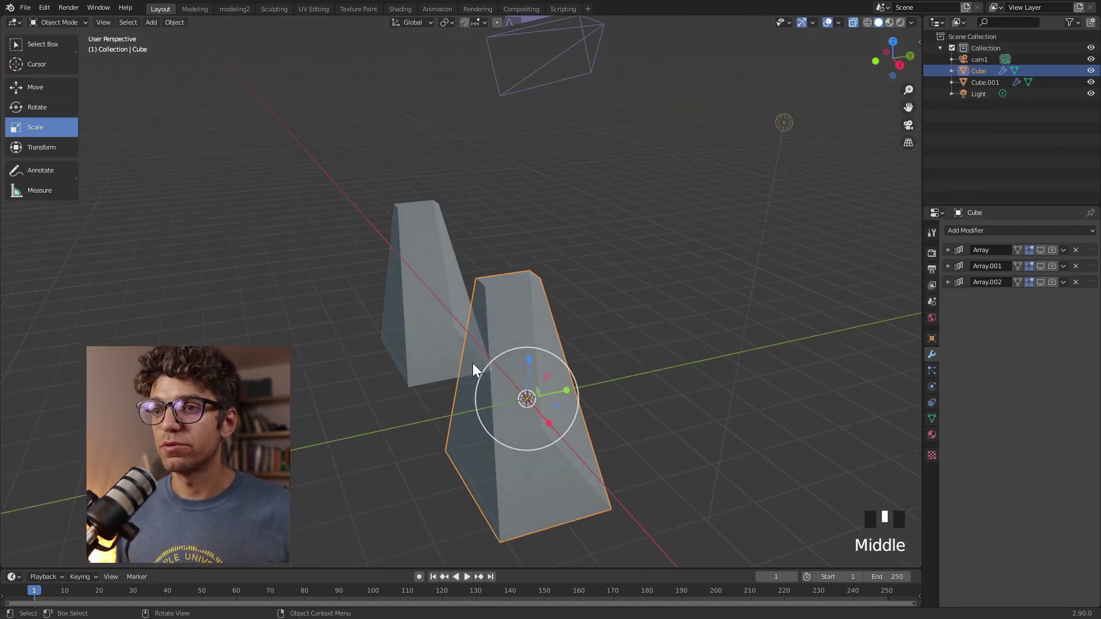
Step: Cycle the selection between the overlapping Cube and Cube.001 blocks and turn X-Ray off so both show solid
click(471, 372)
click(475, 376)
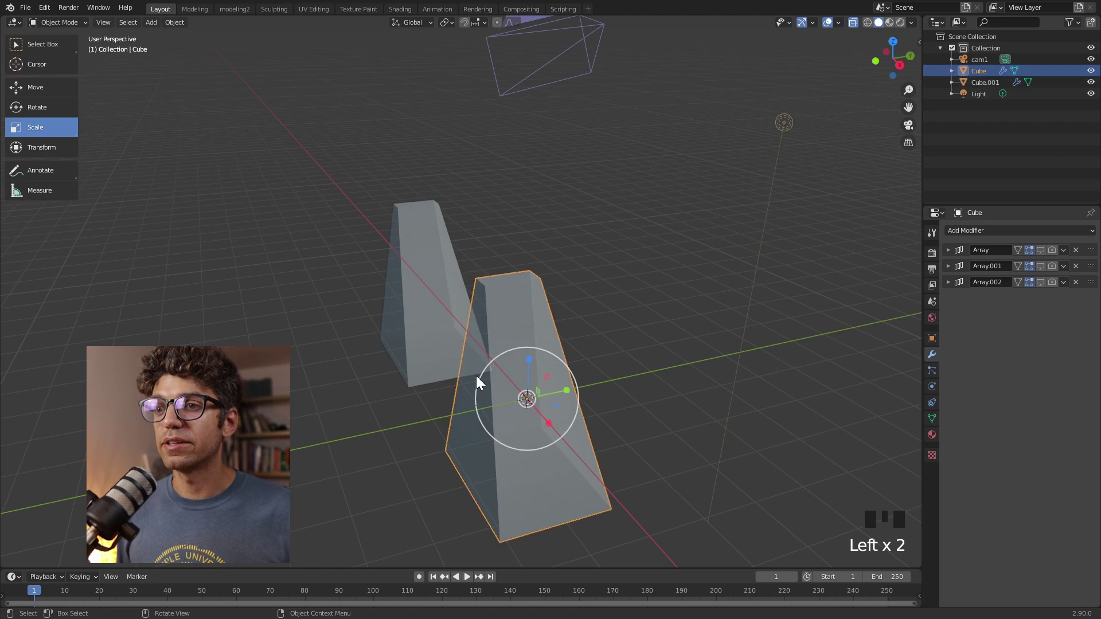
click(474, 374)
click(473, 373)
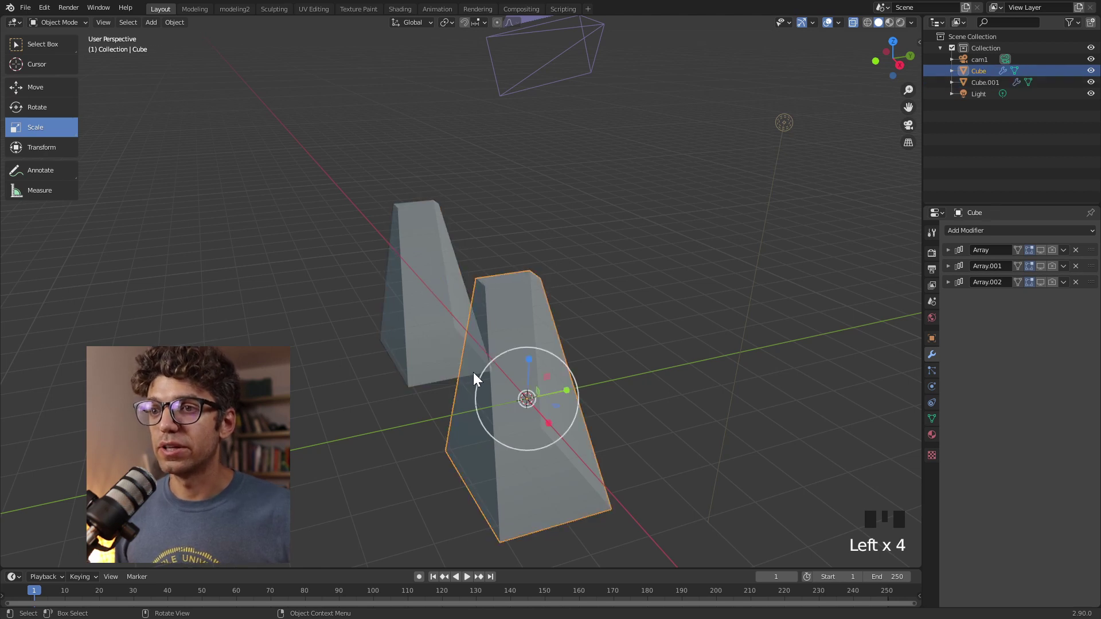
click(473, 373)
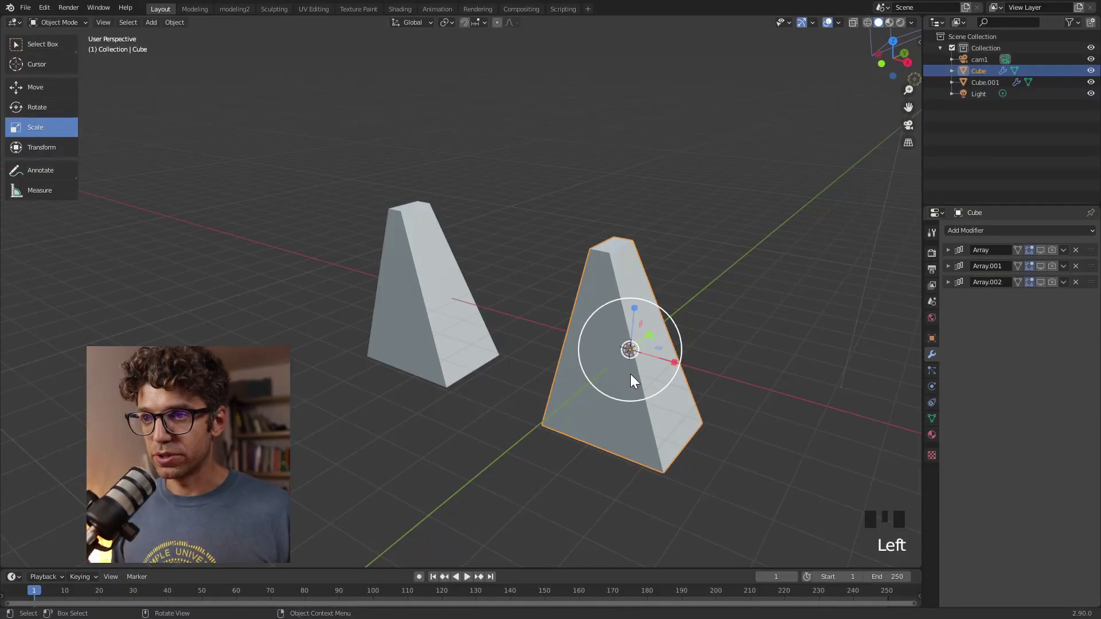
Step: Enter Edit Mode on the front block and slide its right-face vertical edge along X
shift+middle_drag(556, 411, 484, 334)
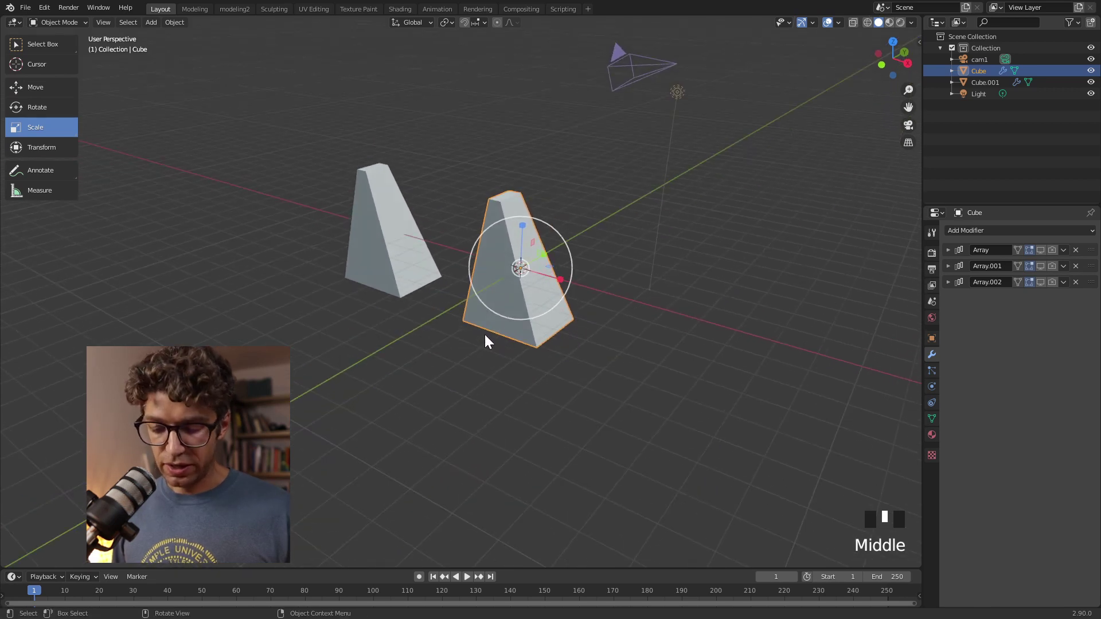
key(Tab)
scroll(526, 239, up, 2)
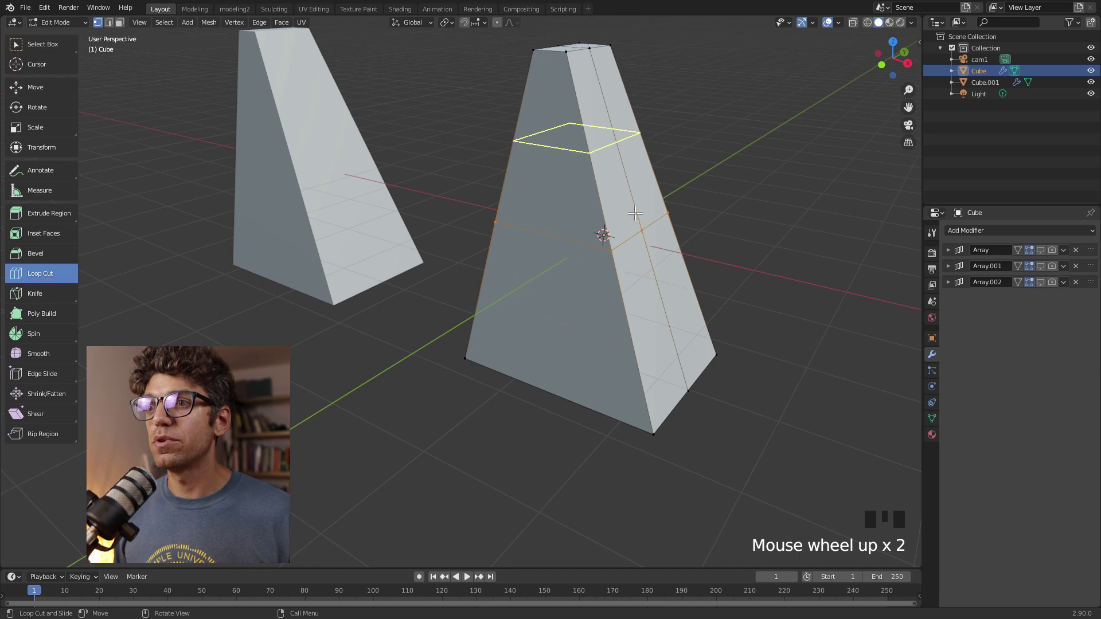
click(36, 87)
click(665, 235)
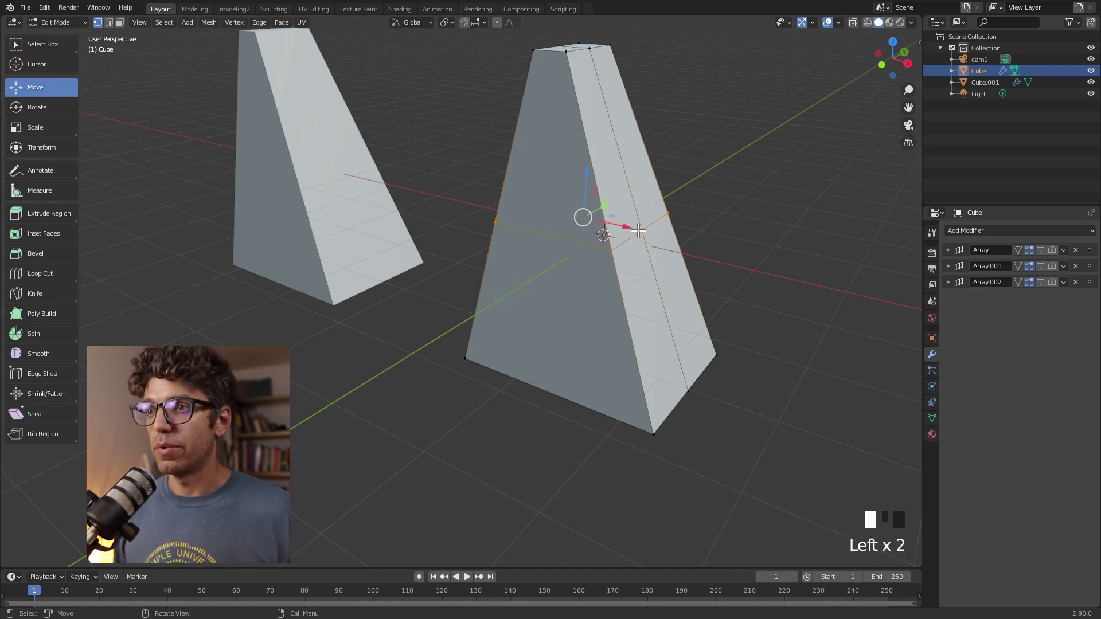
middle_drag(665, 235, 654, 253)
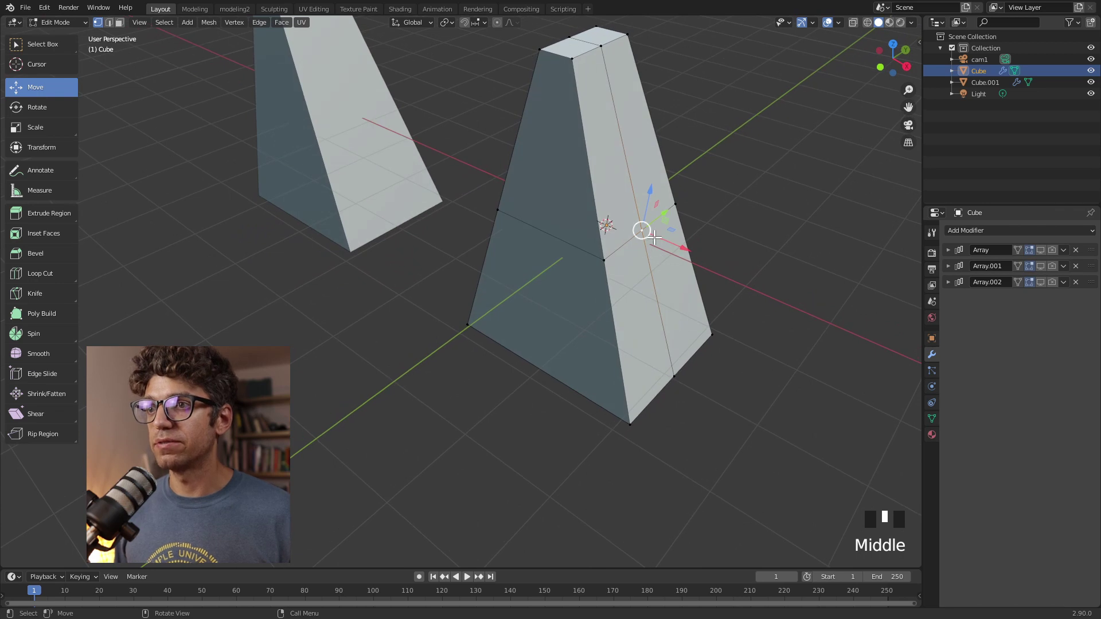
drag(688, 253, 747, 295)
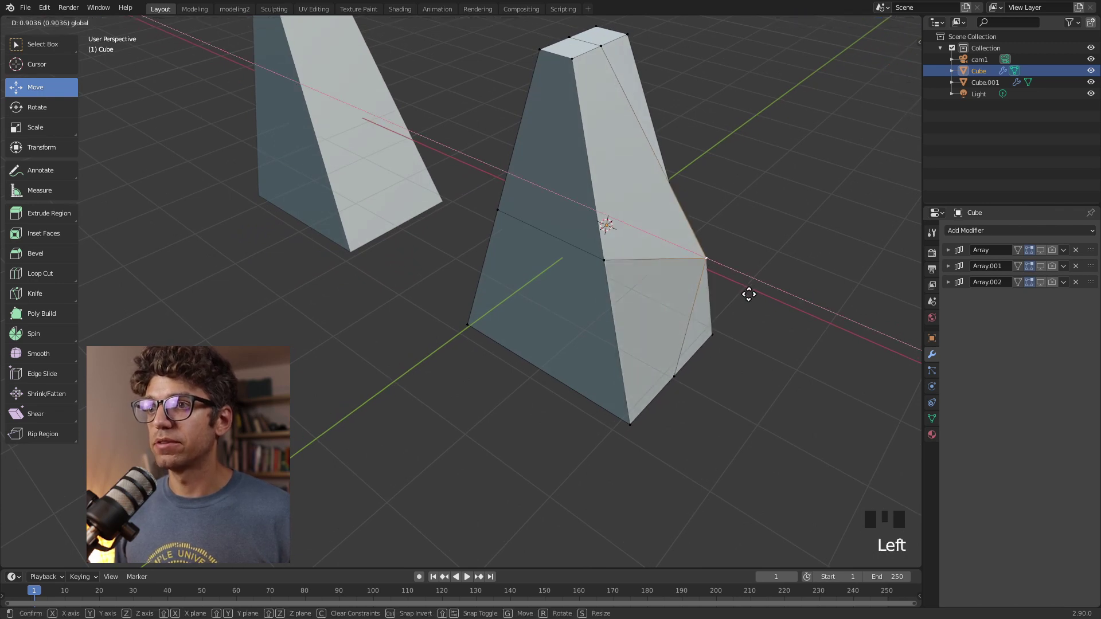
middle_drag(747, 294, 184, 75)
Step: Lower the block's top edge about 0.345 along Z to form a V-shaped notch
click(109, 23)
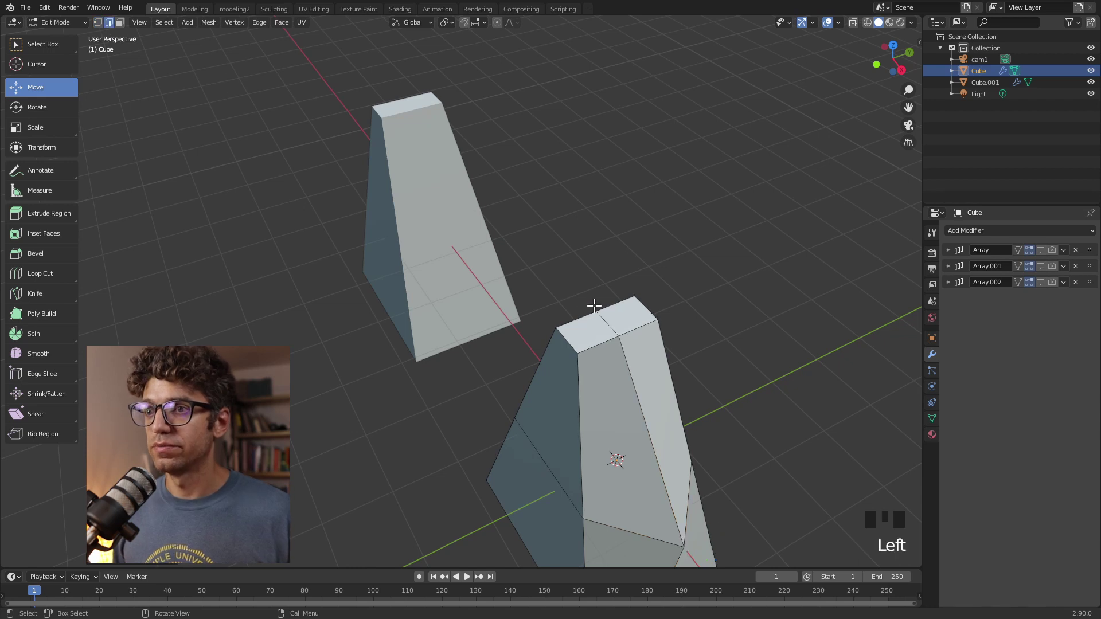
click(606, 322)
drag(618, 286, 616, 314)
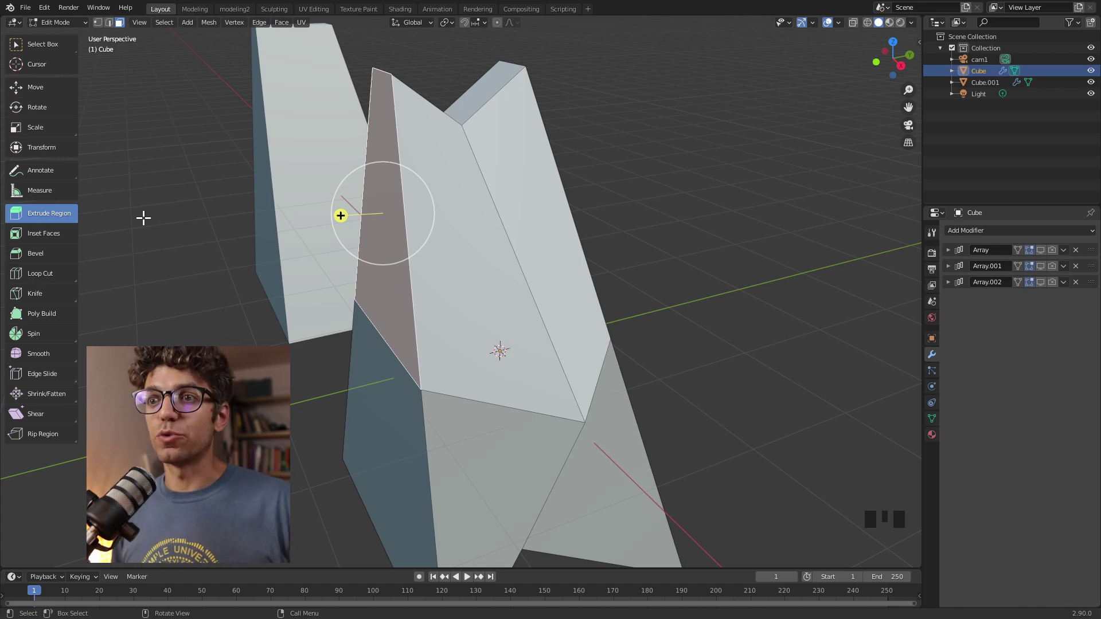
click(45, 211)
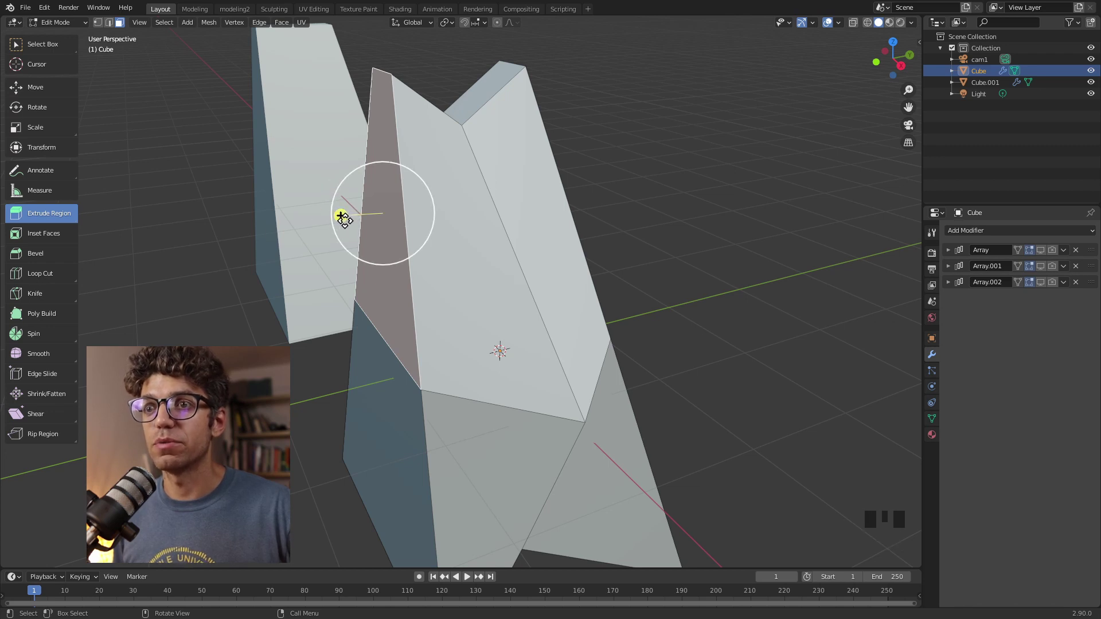
Step: Extrude the side face, then the large slanted face, outward along their normals in thin layers
drag(342, 214, 315, 217)
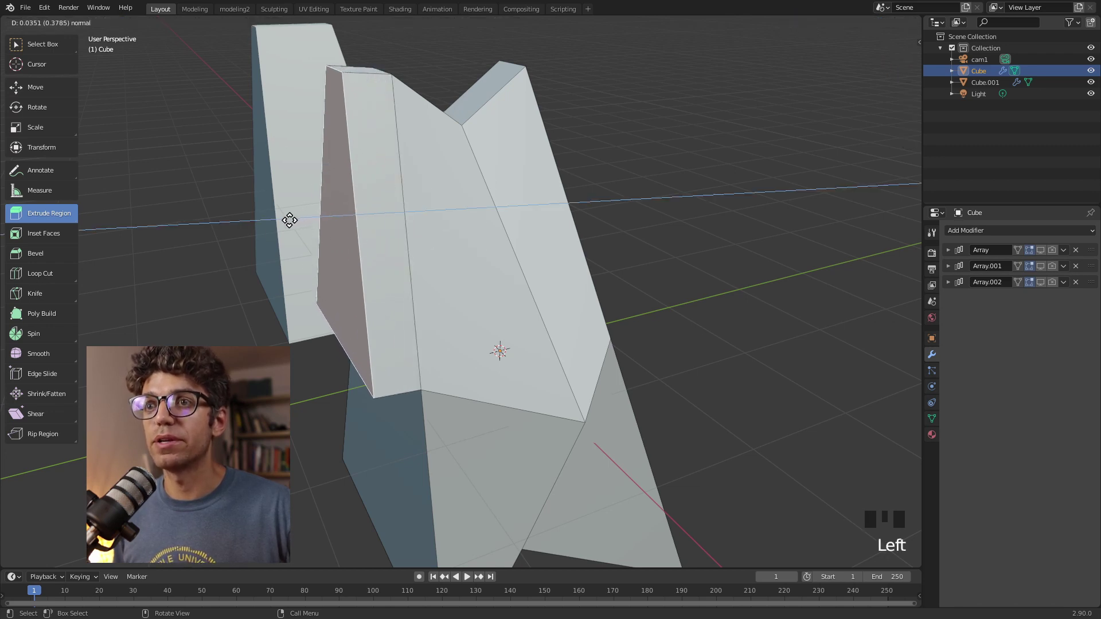
drag(289, 220, 222, 221)
click(462, 241)
middle_drag(462, 241, 476, 247)
scroll(493, 245, down, 3)
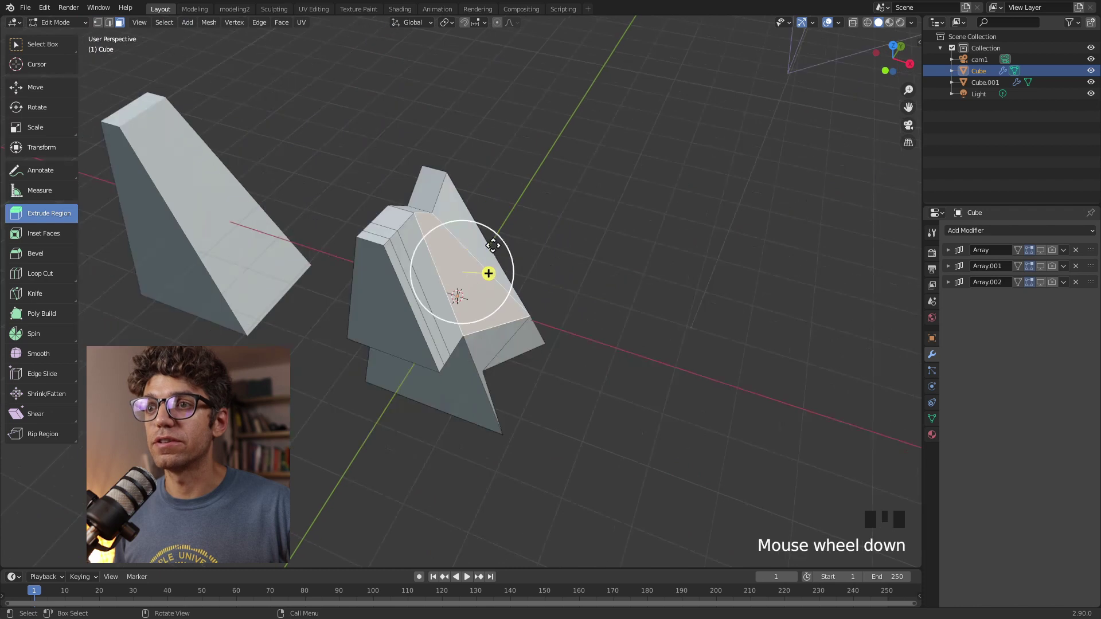
drag(486, 267, 524, 32)
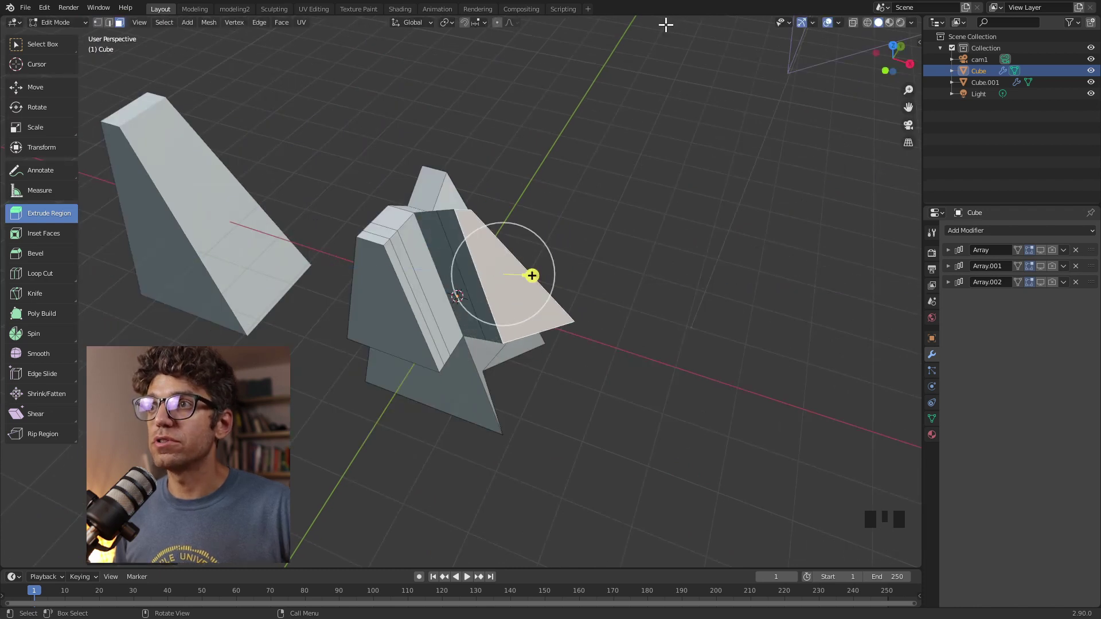
right_click(779, 22)
Step: Show the Tool Settings bar in the viewport header
mouse_move(773, 26)
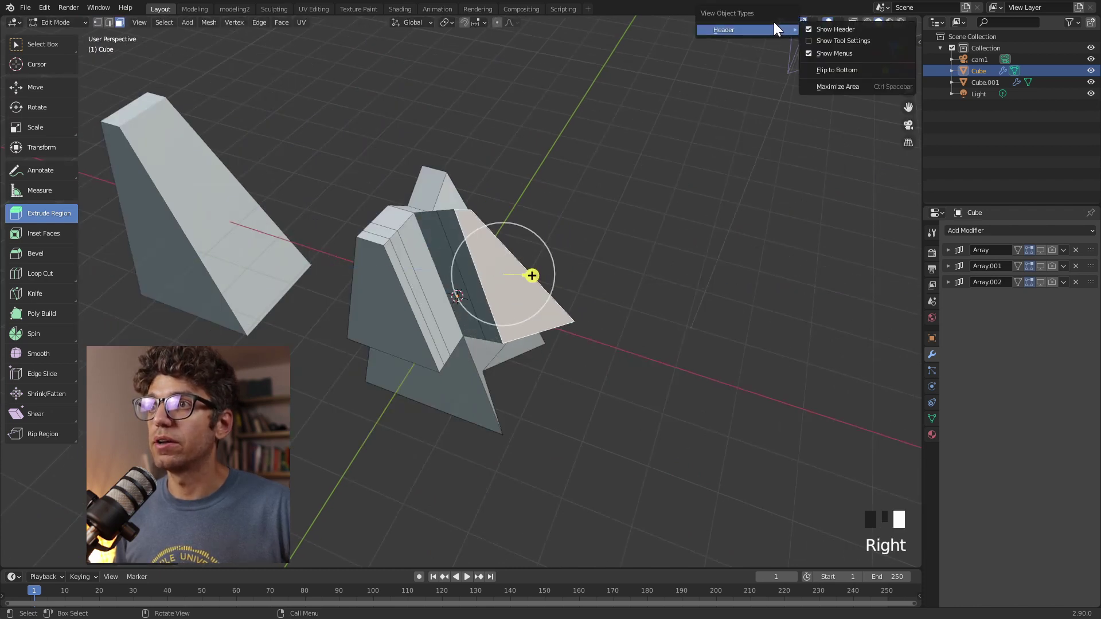
click(868, 40)
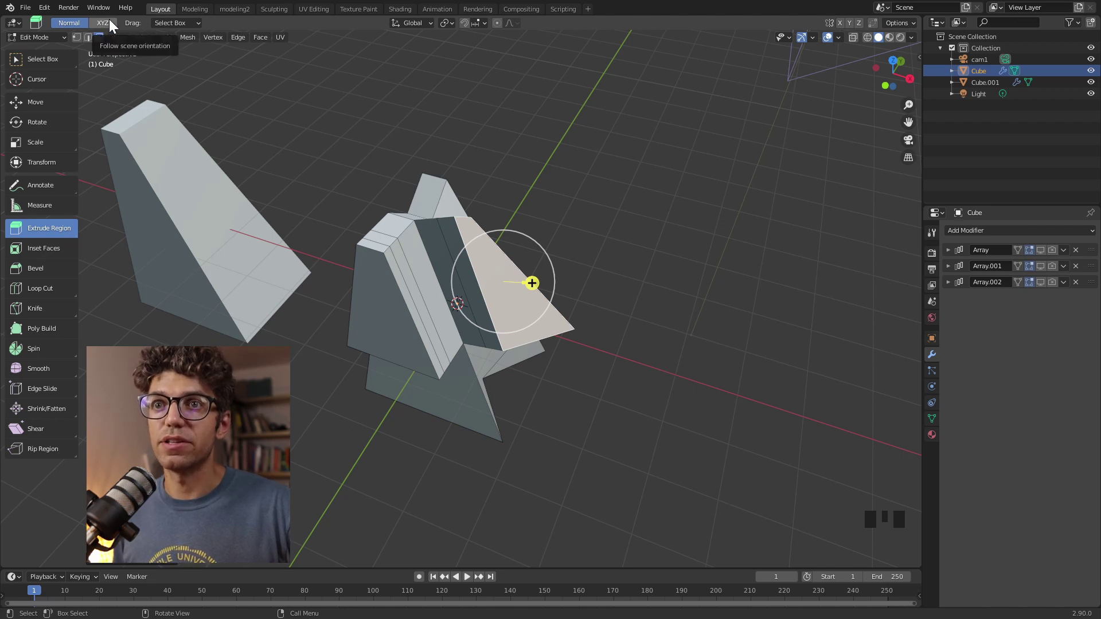
scroll(370, 233, up, 2)
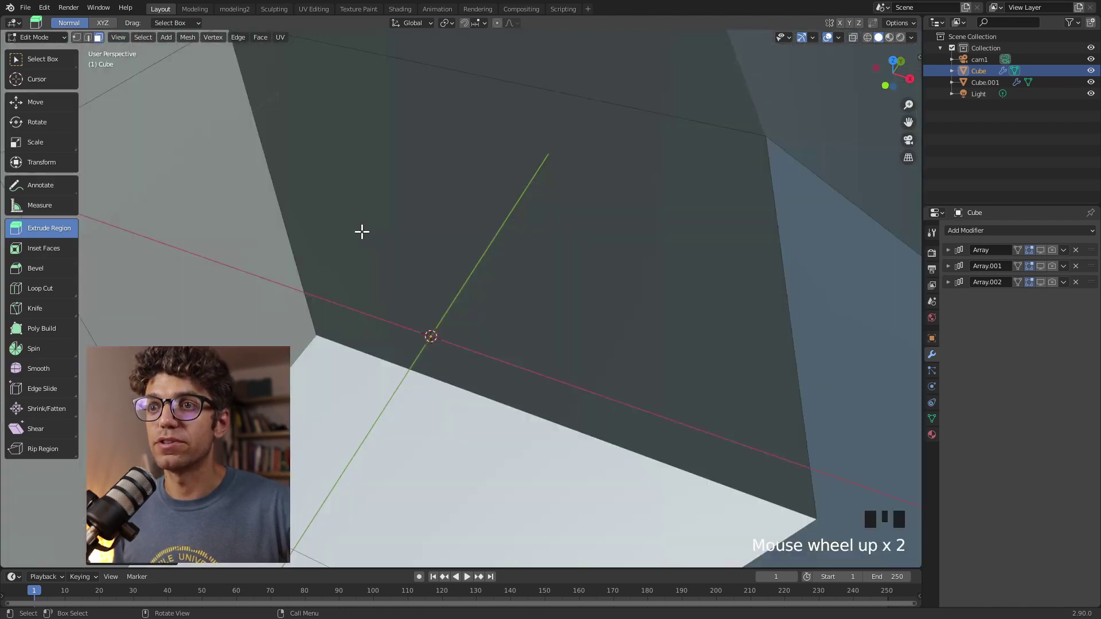
scroll(350, 232, down, 1)
mouse_move(344, 232)
middle_down()
mouse_move(466, 317)
mouse_move(334, 238)
middle_up()
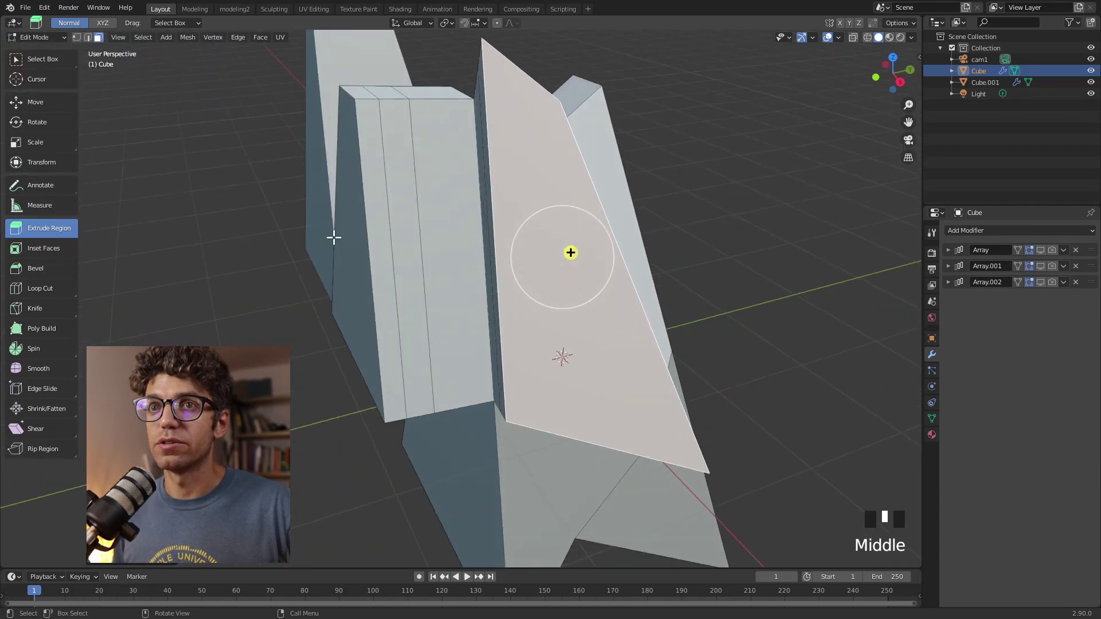
Step: Set extrusion orientation to XYZ and extrude the slanted face along X, undoing the last extrusion
click(103, 23)
middle_drag(307, 143, 516, 235)
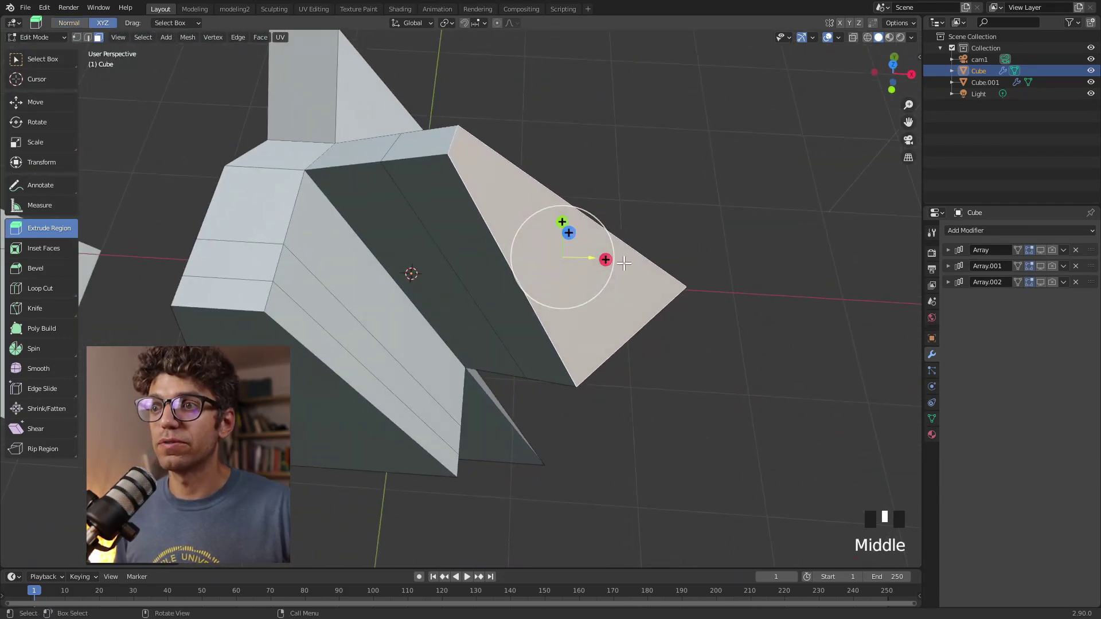
drag(603, 267, 665, 266)
middle_drag(594, 291, 459, 466)
click(625, 217)
click(516, 246)
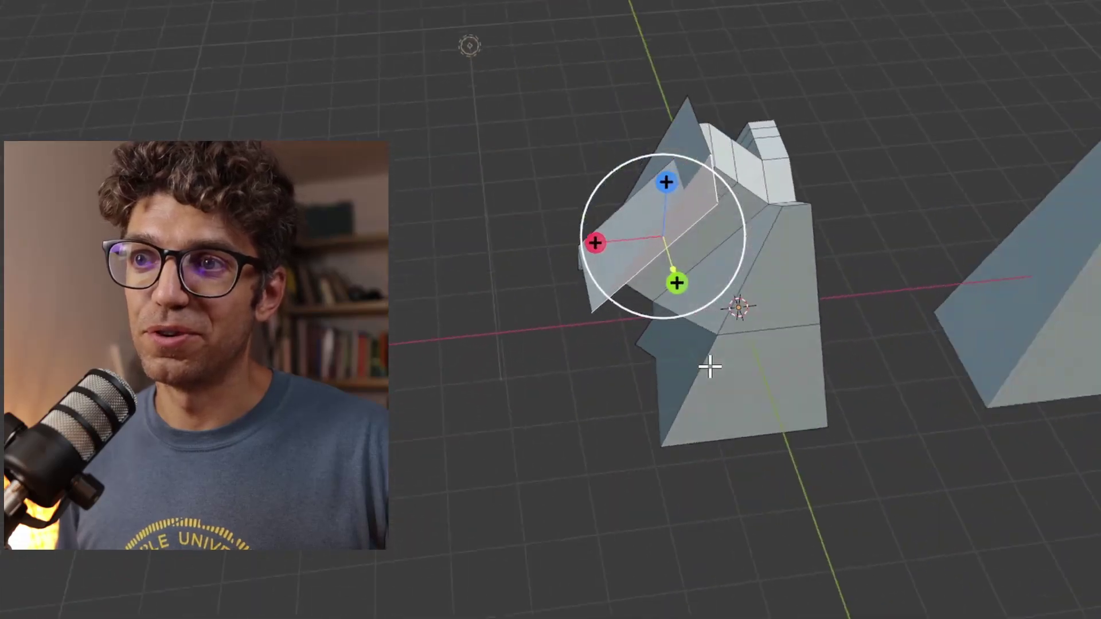
middle_drag(710, 367, 464, 325)
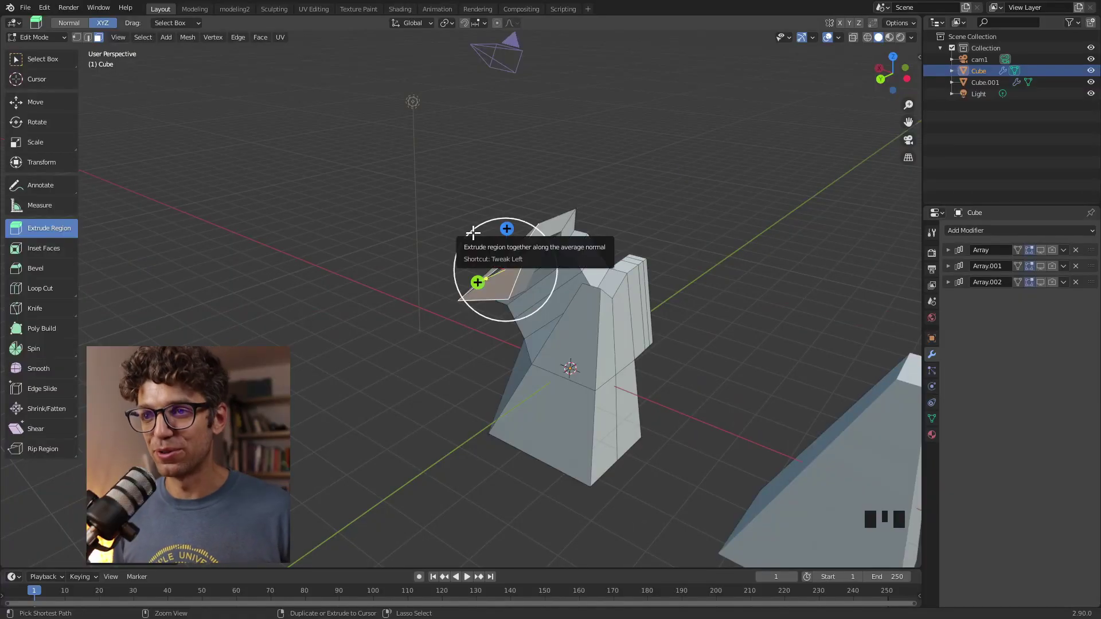
key(ctrl+z)
Step: Switch extrusion back to Normal orientation and extrude a single face outward along its normal
middle_drag(514, 340, 494, 310)
click(69, 22)
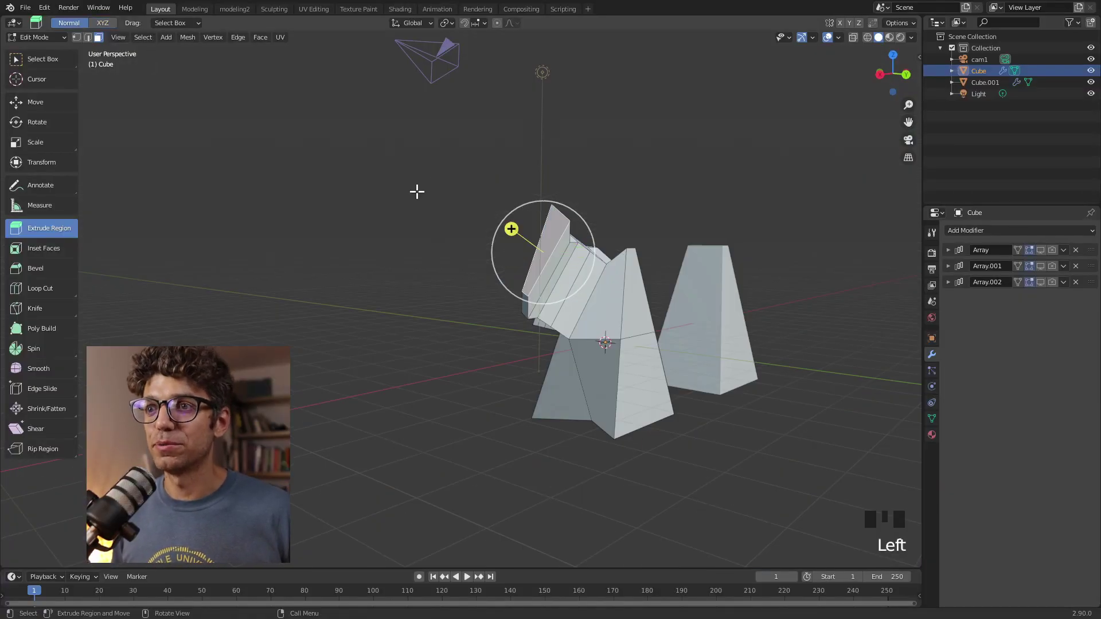
middle_drag(418, 190, 482, 239)
click(482, 240)
click(533, 243)
scroll(539, 241, up, 3)
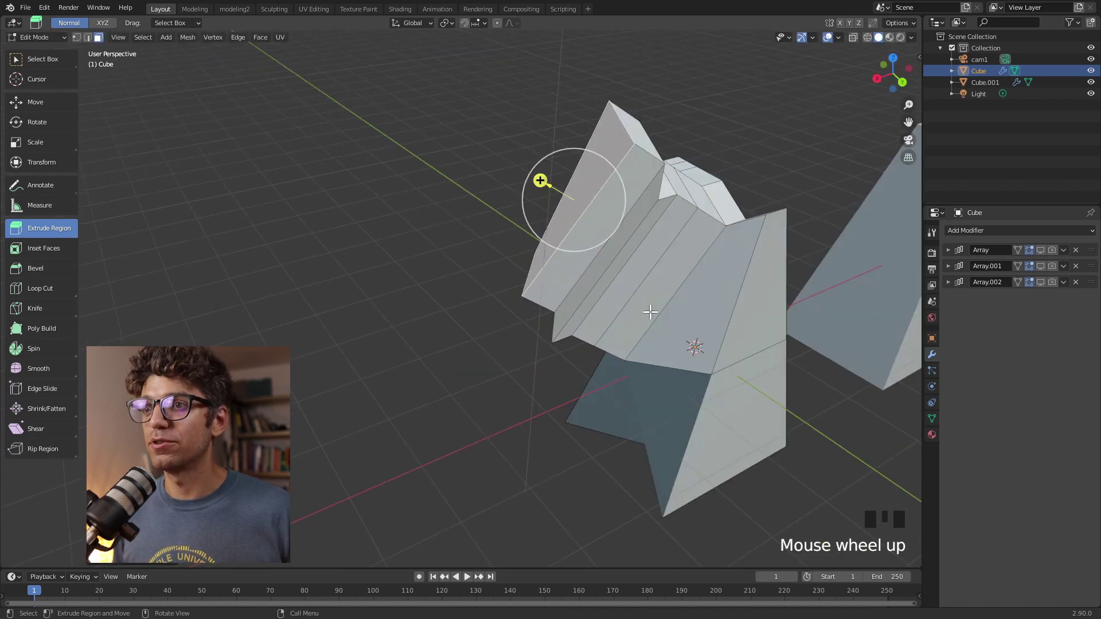
click(711, 328)
middle_drag(711, 328, 676, 277)
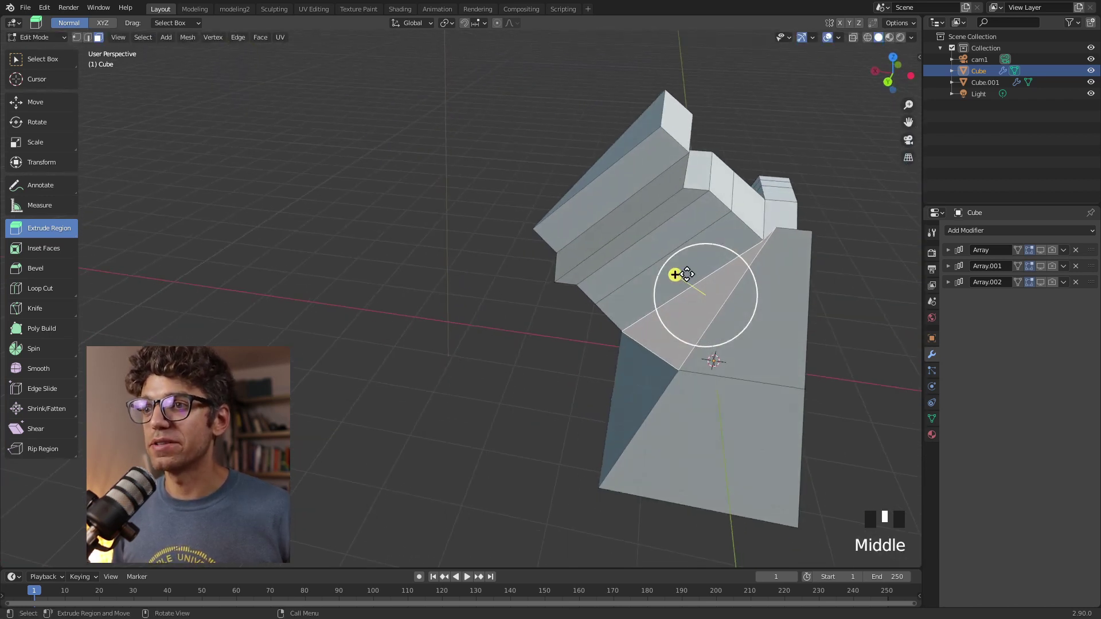
drag(672, 276, 653, 263)
middle_drag(654, 263, 618, 372)
Step: Select two front faces and extrude them together along their normals
click(611, 339)
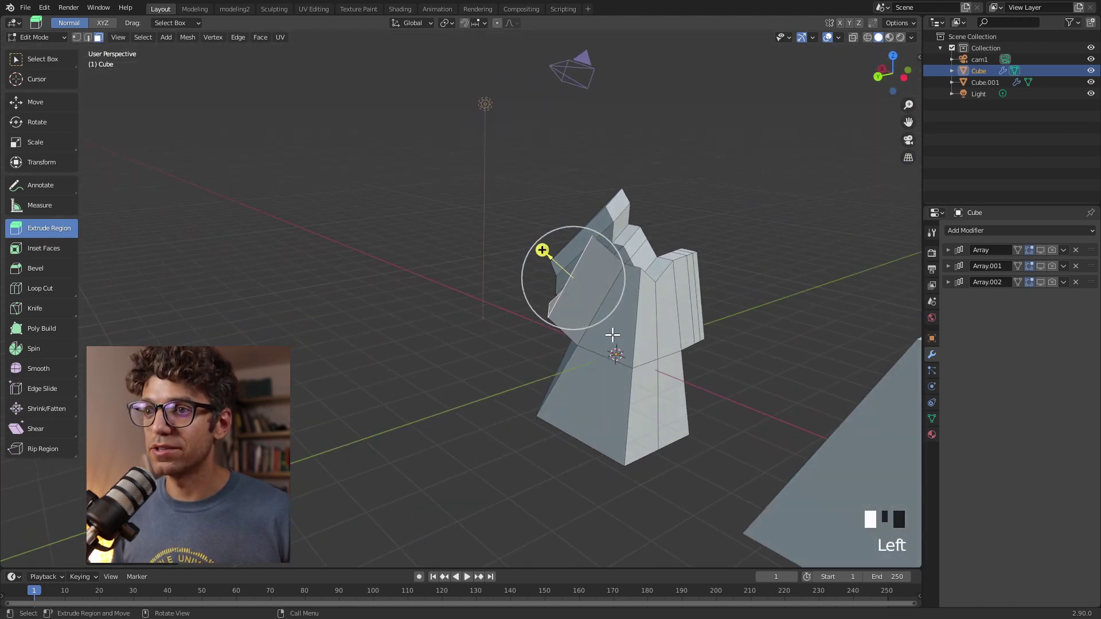
shift+click(602, 414)
mouse_move(563, 375)
middle_down()
mouse_move(525, 400)
mouse_move(567, 374)
middle_up()
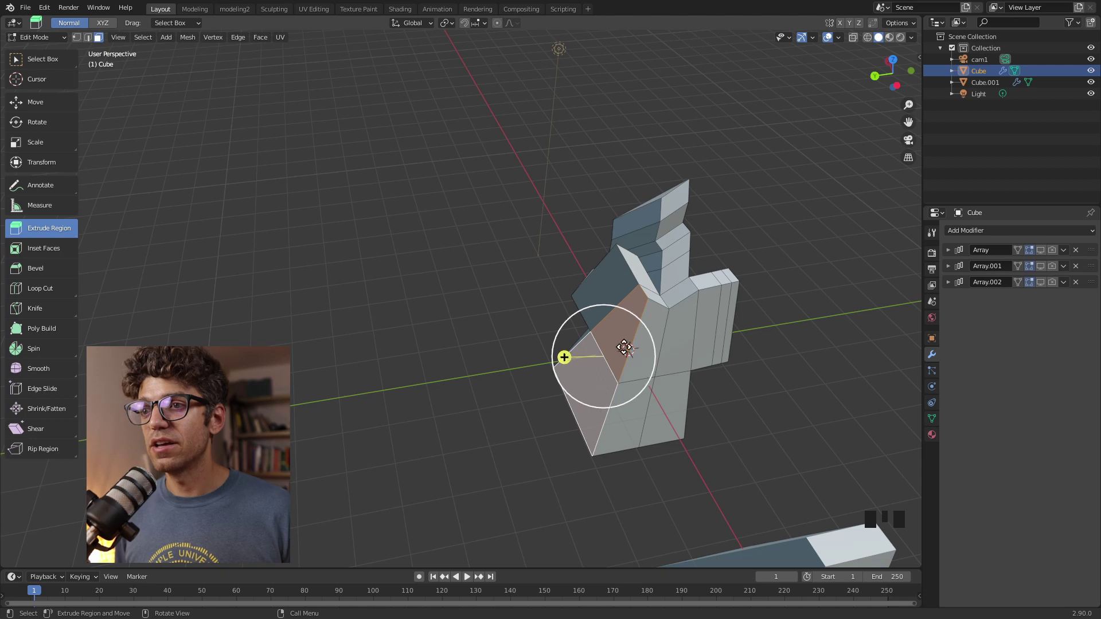
middle_drag(571, 372, 609, 326)
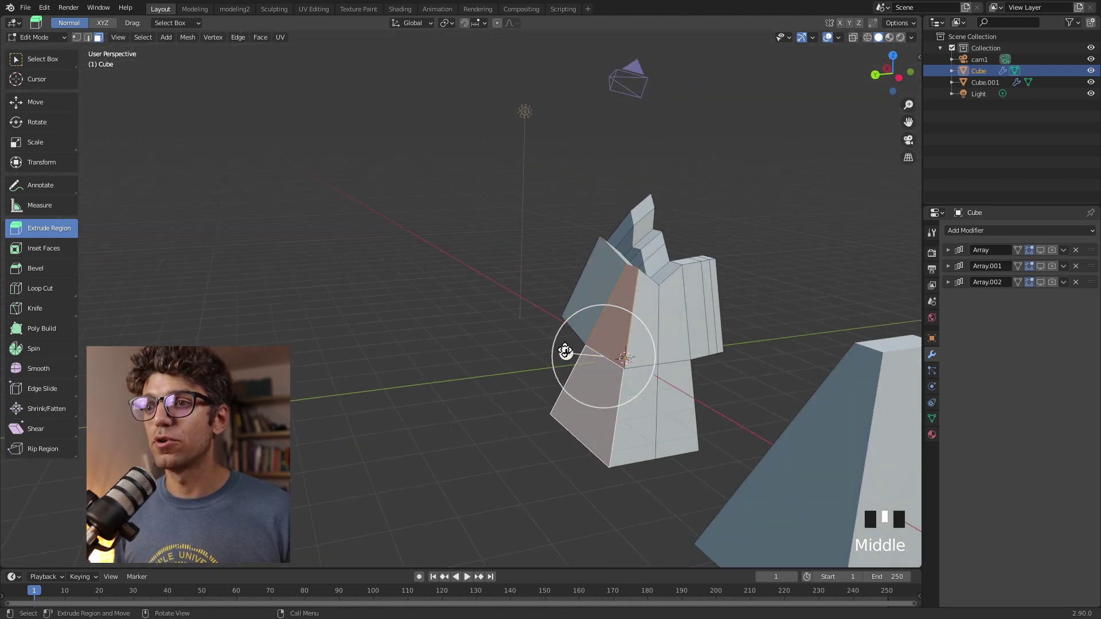
drag(566, 353, 519, 349)
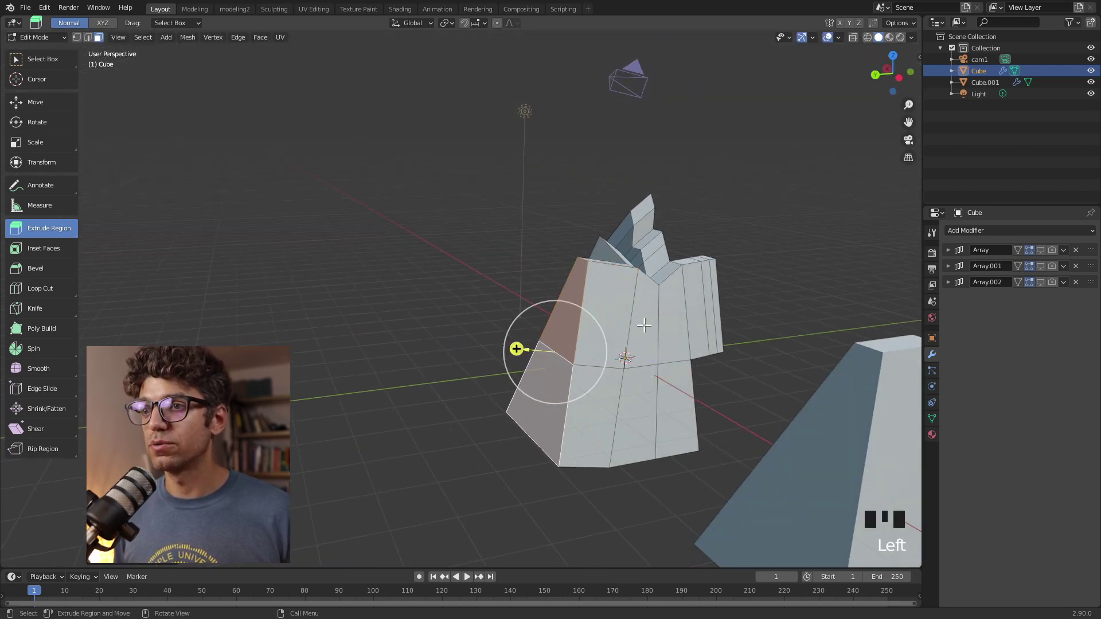
middle_drag(643, 325, 614, 366)
scroll(703, 299, up, 4)
shift+middle_drag(732, 307, 623, 324)
Step: Select both faces of the top V and extrude them upward
click(462, 364)
shift+click(396, 359)
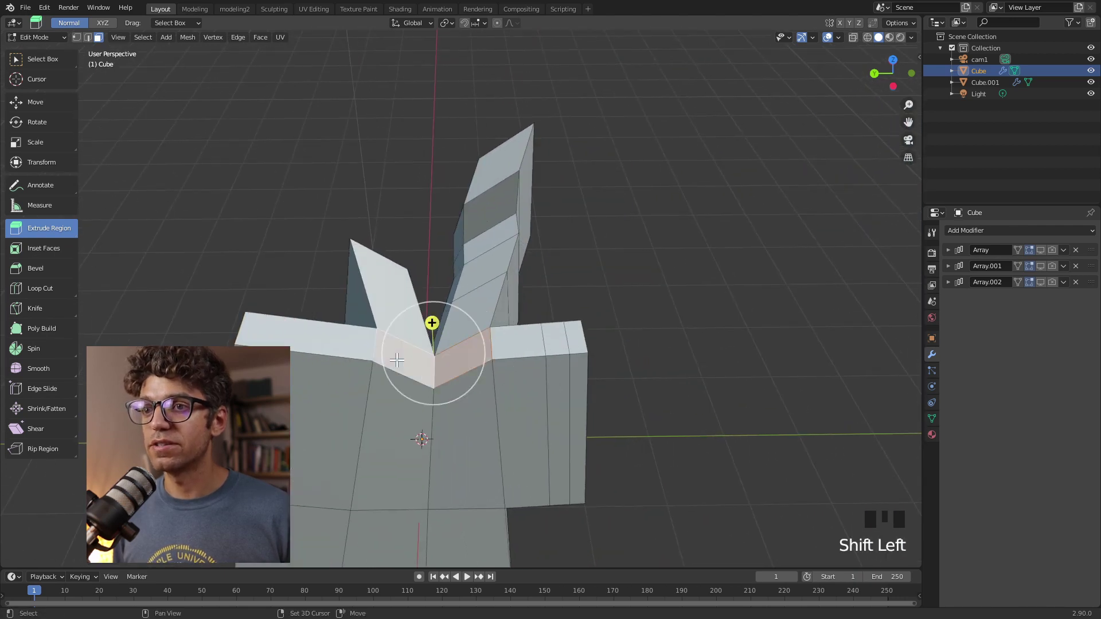
middle_drag(433, 324, 475, 267)
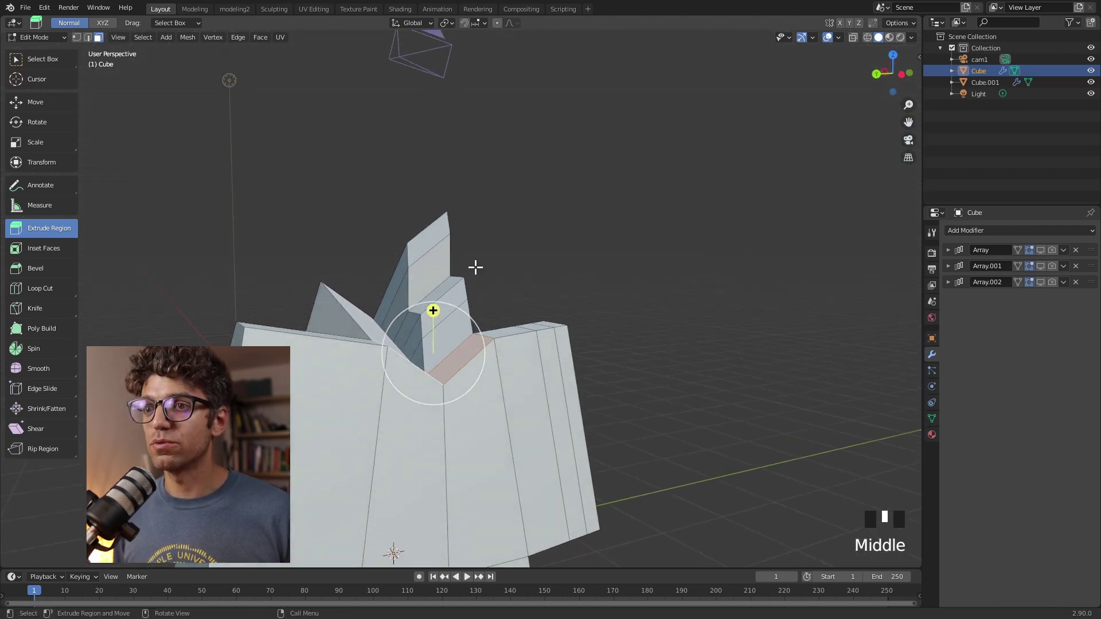
drag(431, 311, 433, 236)
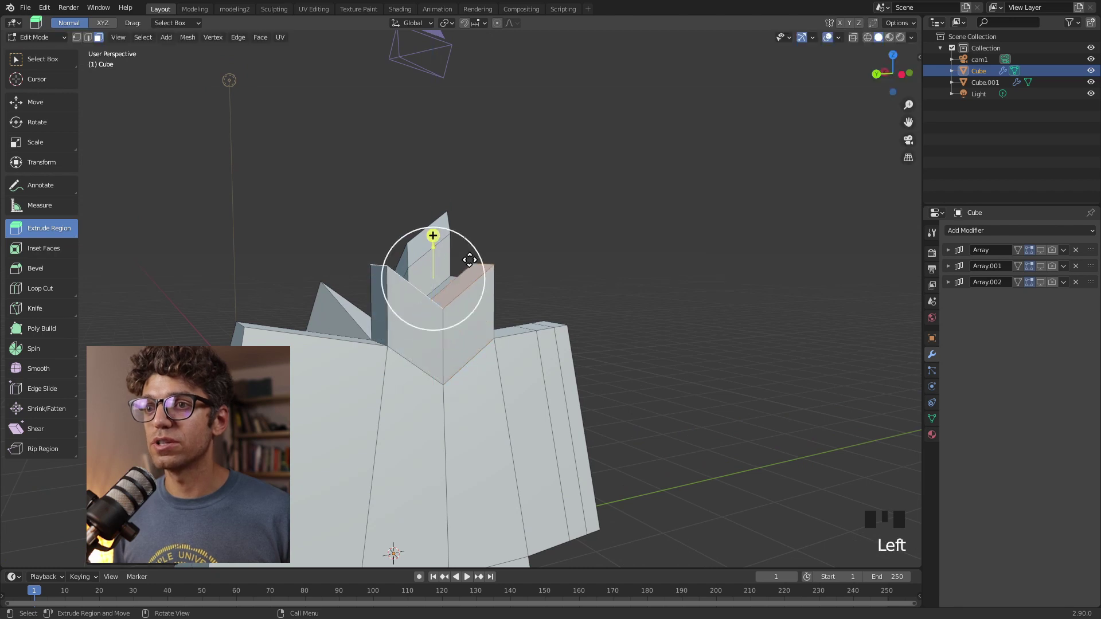
middle_drag(433, 236, 350, 376)
Step: Select a lower side face plus the one above it and extrude them outward
click(414, 426)
shift+click(386, 366)
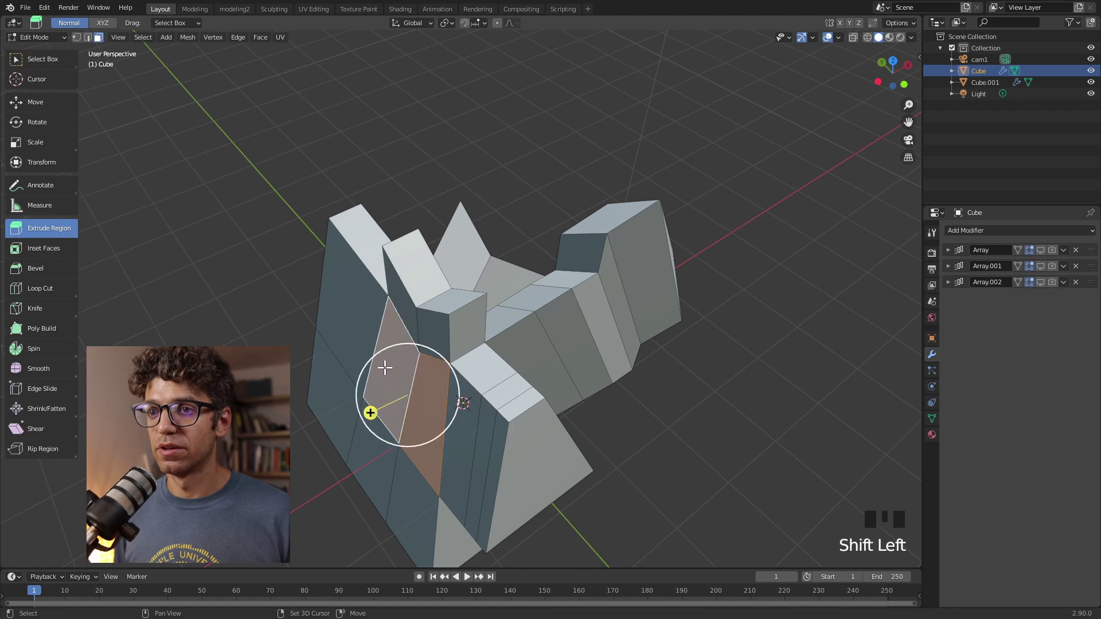
drag(363, 408, 330, 418)
scroll(367, 402, down, 4)
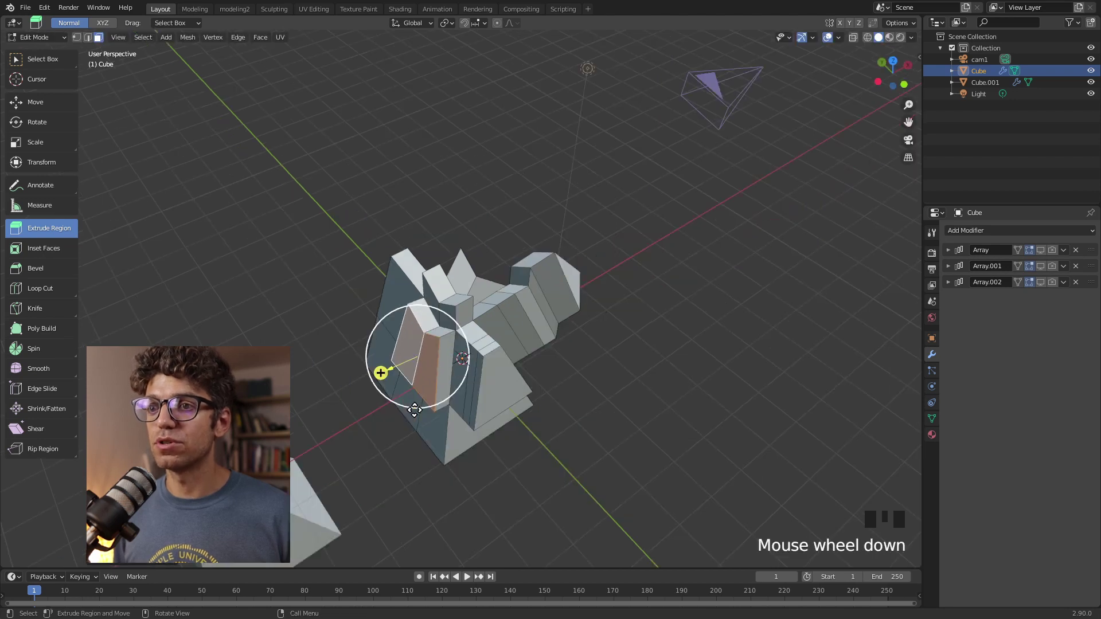
middle_drag(367, 402, 439, 356)
scroll(440, 357, up, 4)
scroll(466, 352, down, 2)
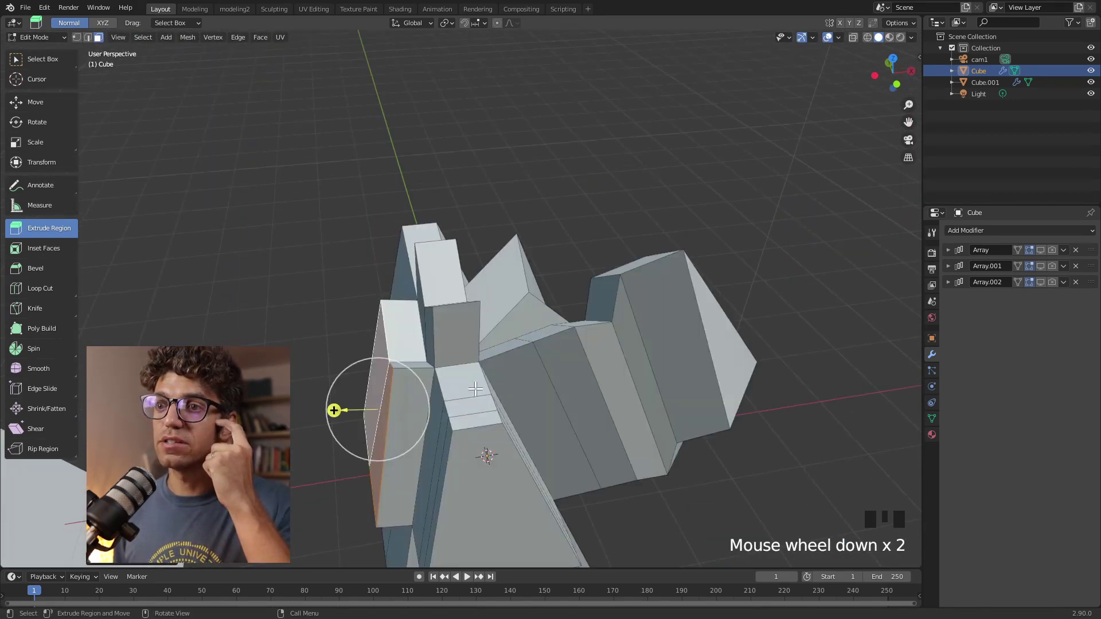
middle_drag(475, 389, 464, 399)
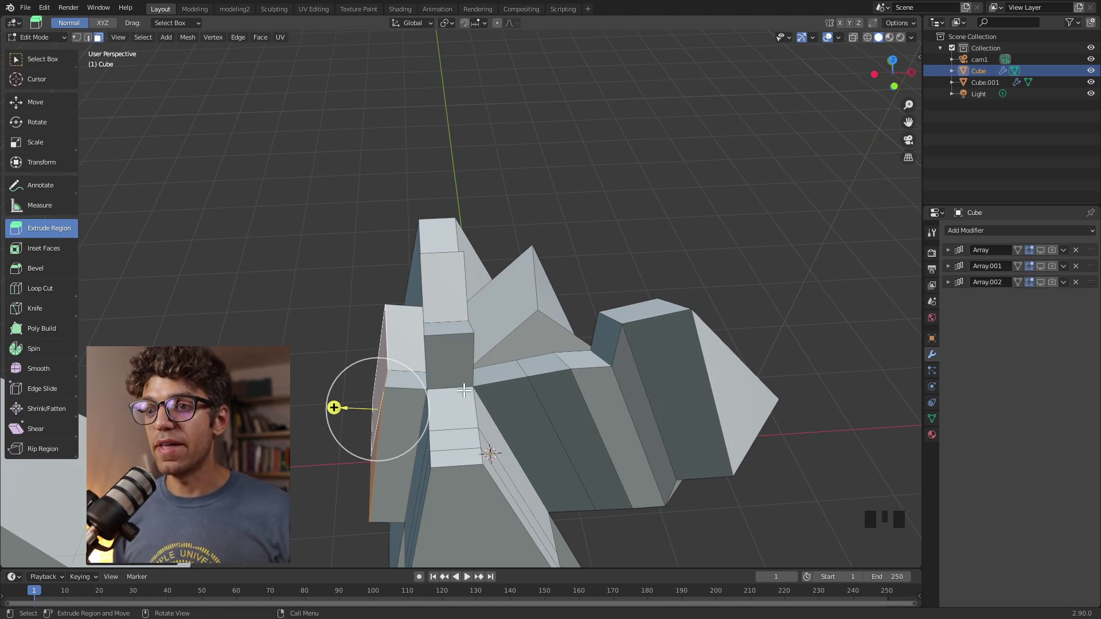
scroll(462, 402, down, 2)
scroll(455, 425, up, 1)
middle_drag(454, 418, 435, 368)
scroll(418, 384, up, 2)
scroll(419, 384, down, 1)
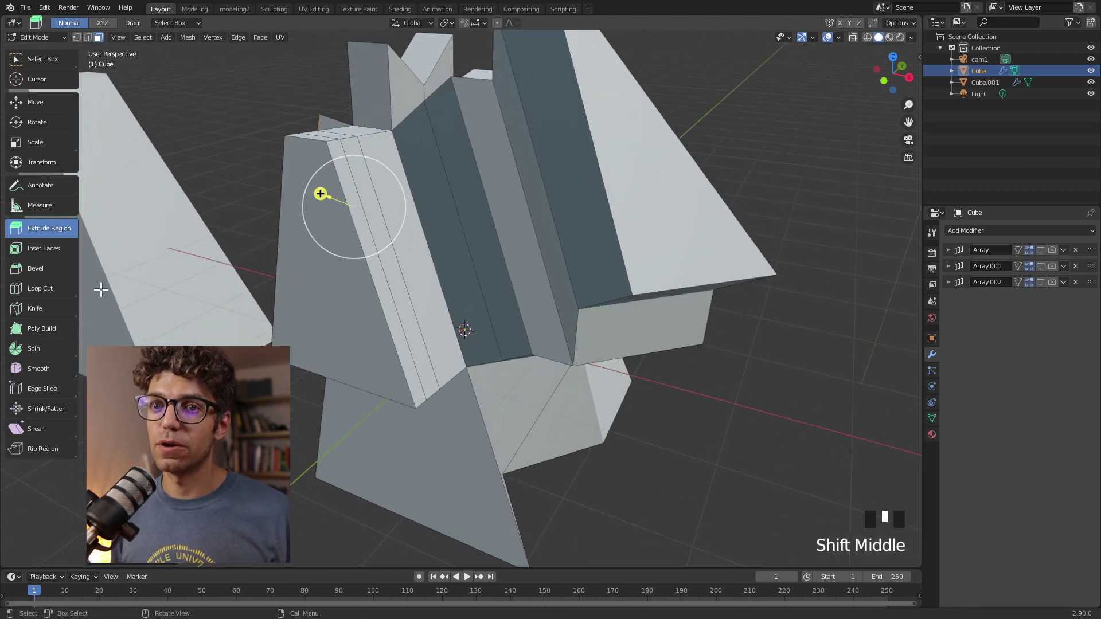
Step: Place three loop cuts across the faceted mesh, including one near its bottom
click(43, 291)
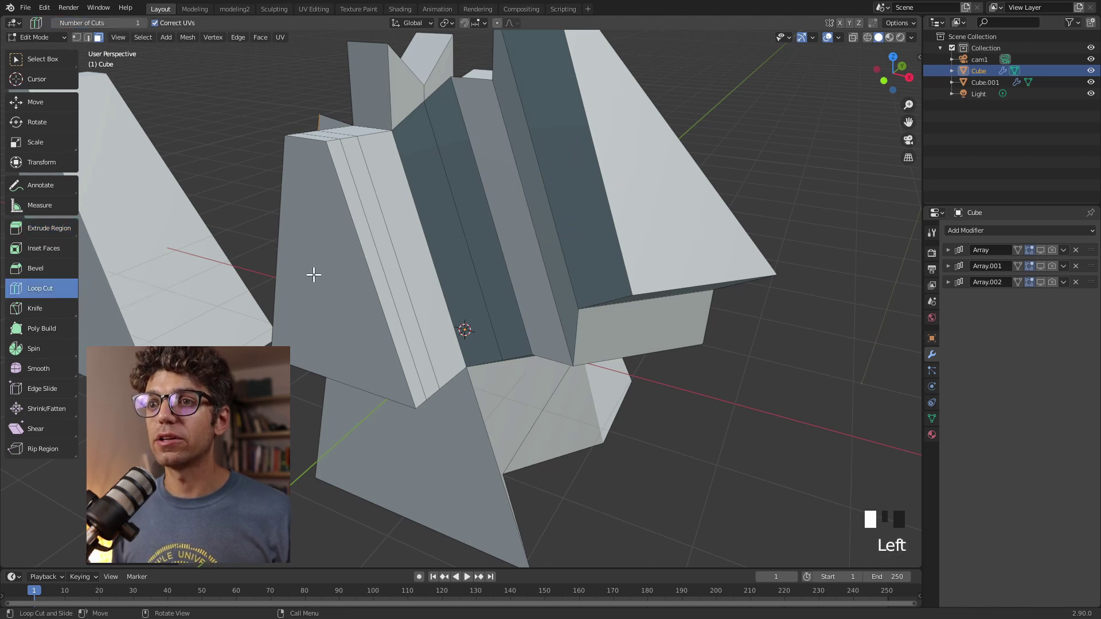
click(516, 226)
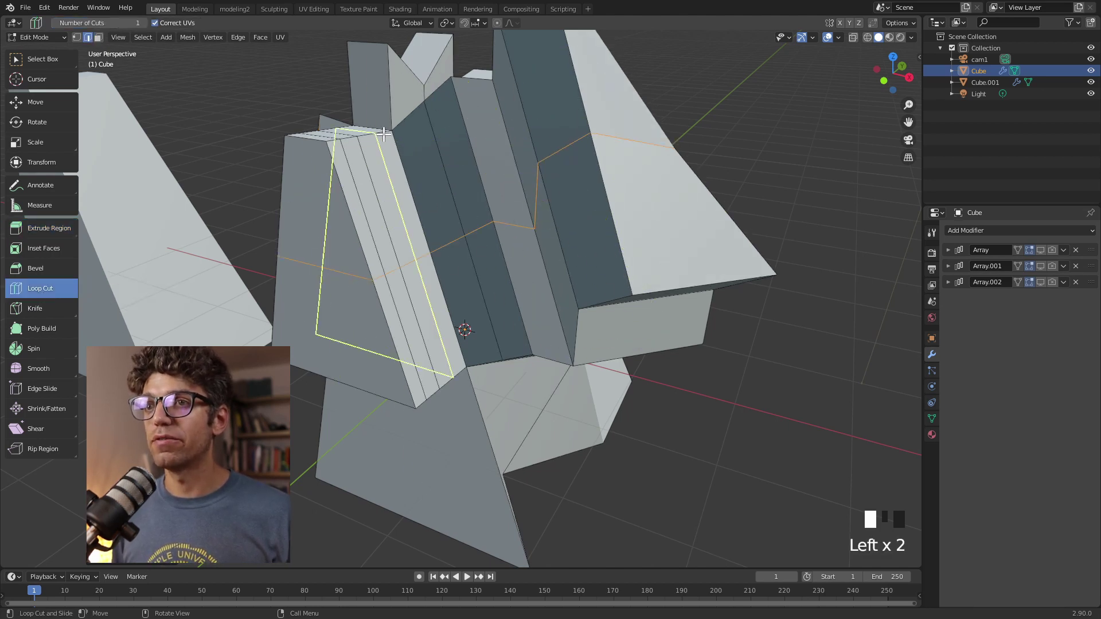
click(445, 225)
click(523, 440)
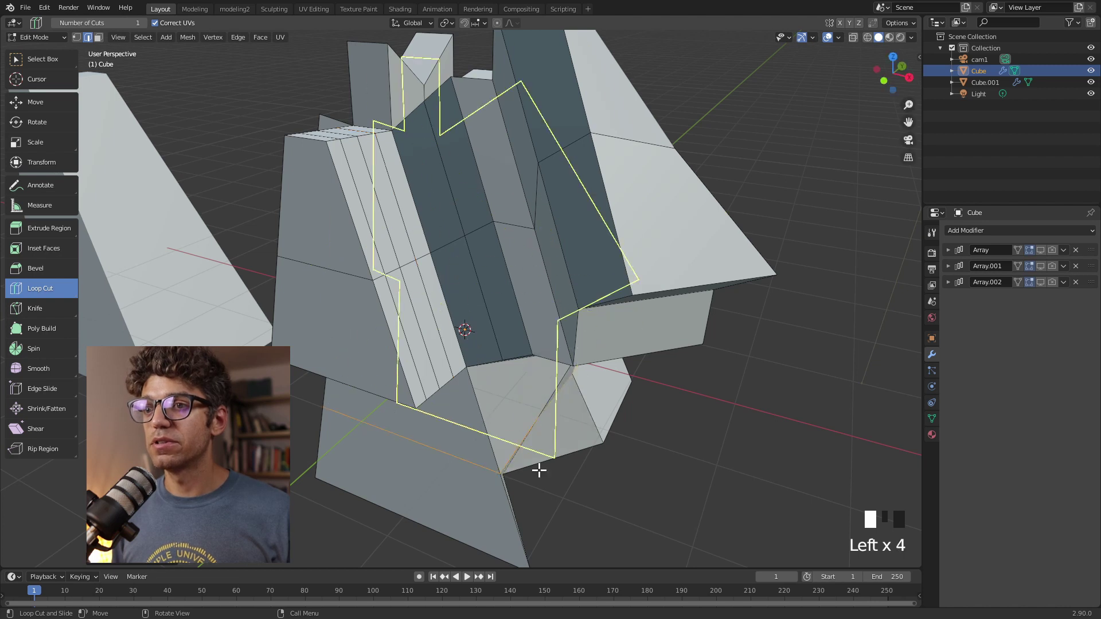
middle_drag(539, 470, 376, 449)
scroll(462, 312, down, 3)
Step: Cancel the pending loop cut and return to Object Mode
key(Escape)
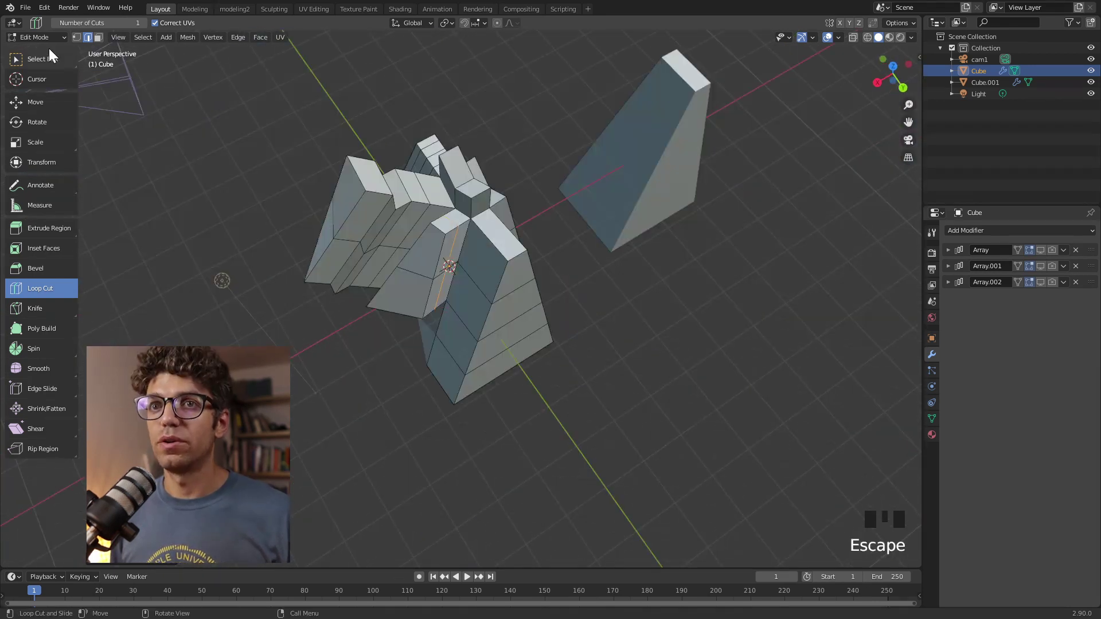
click(36, 38)
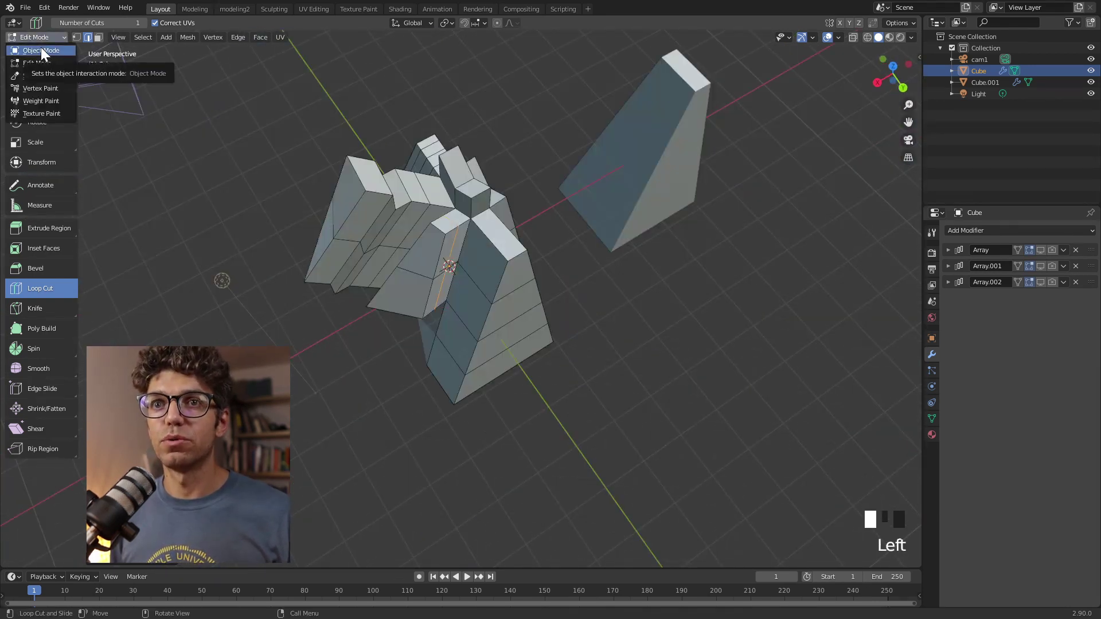
click(40, 49)
middle_drag(361, 199, 516, 167)
Step: Enable viewport display for the Array, Array.001 and Array.002 modifiers
click(1040, 250)
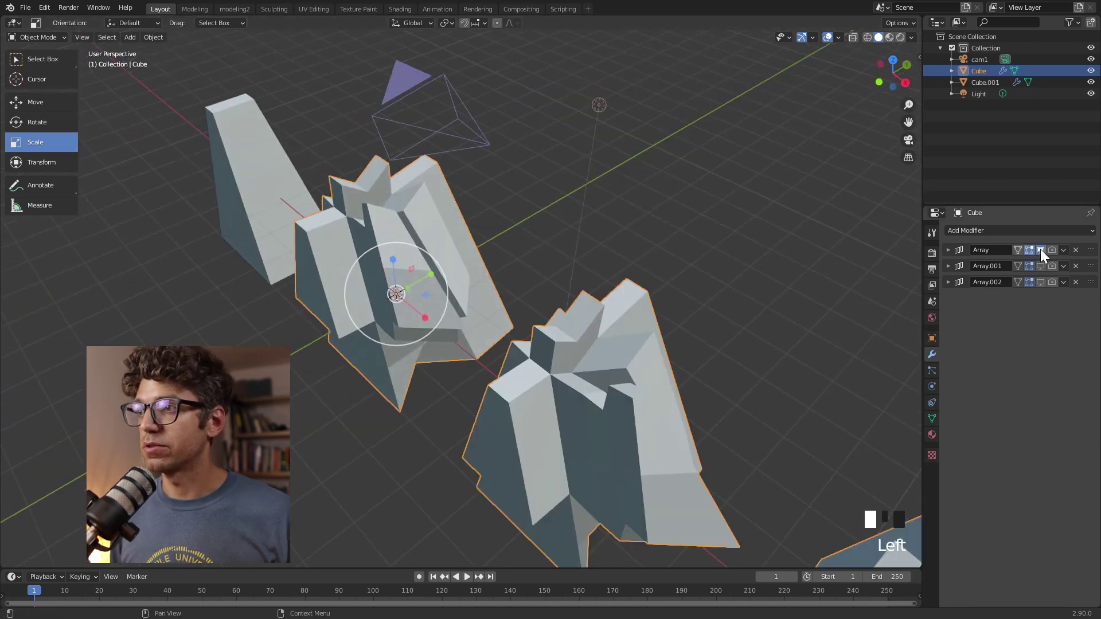
click(1039, 265)
click(1040, 281)
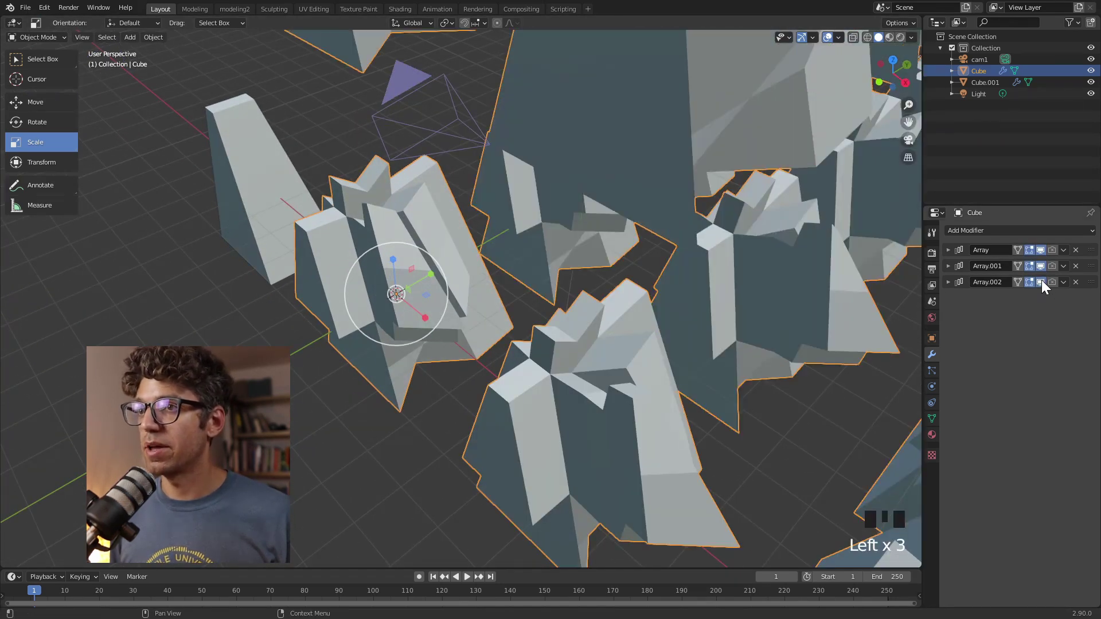
scroll(574, 263, down, 5)
middle_drag(562, 270, 586, 282)
Step: Set the first Array modifier's relative offset X factor to 0.800
click(947, 250)
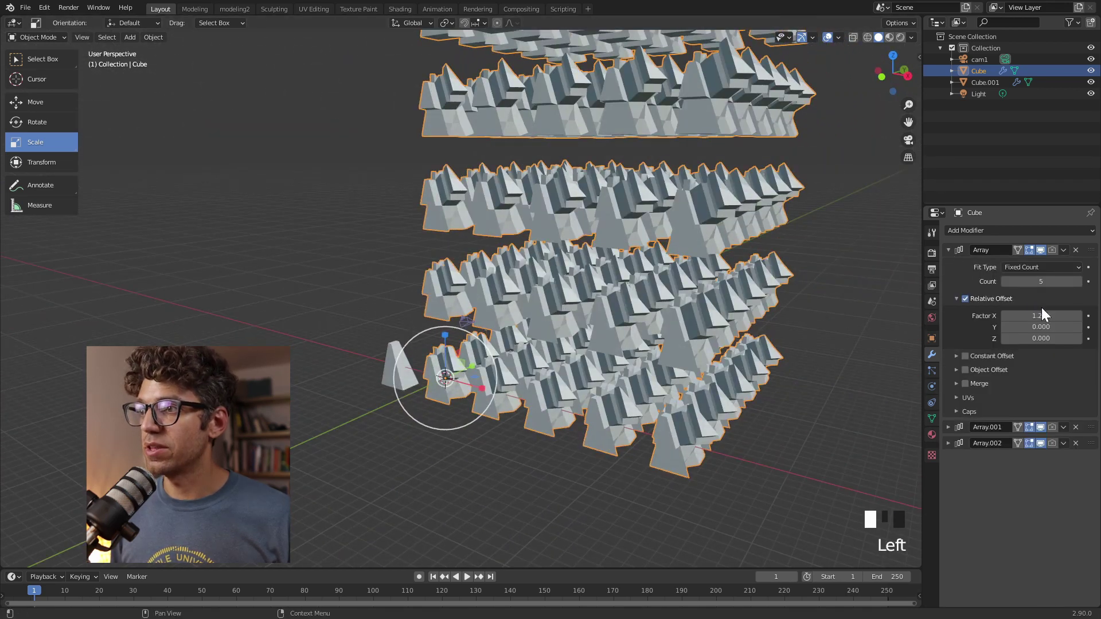
drag(1041, 315, 1020, 315)
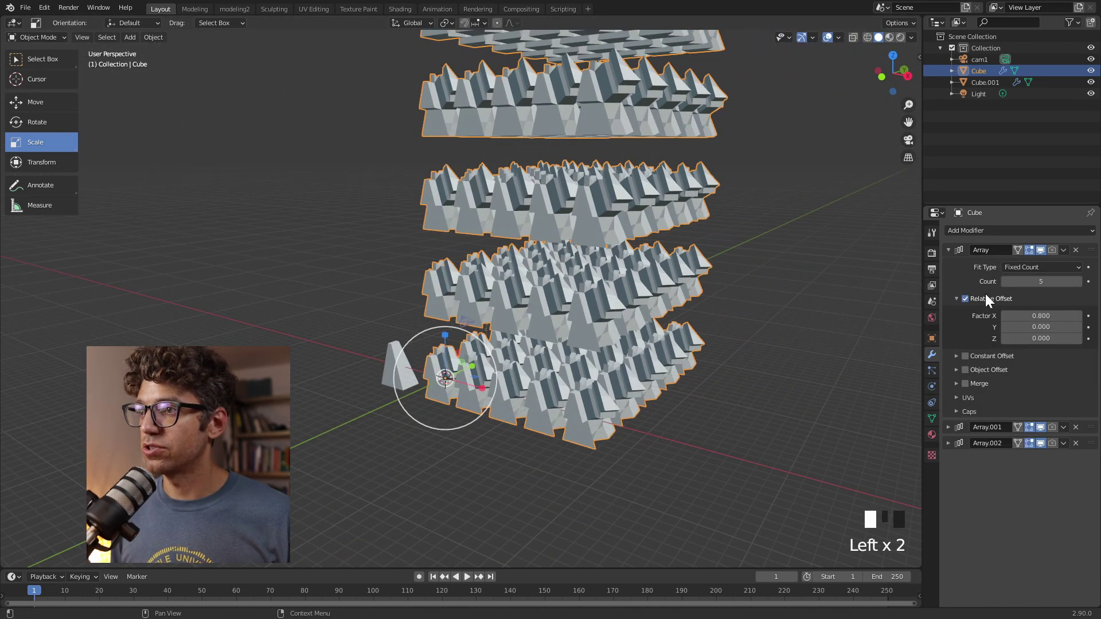
click(953, 296)
click(954, 300)
Step: Expand Array.001 and inspect its settings, including its constant offset
click(949, 427)
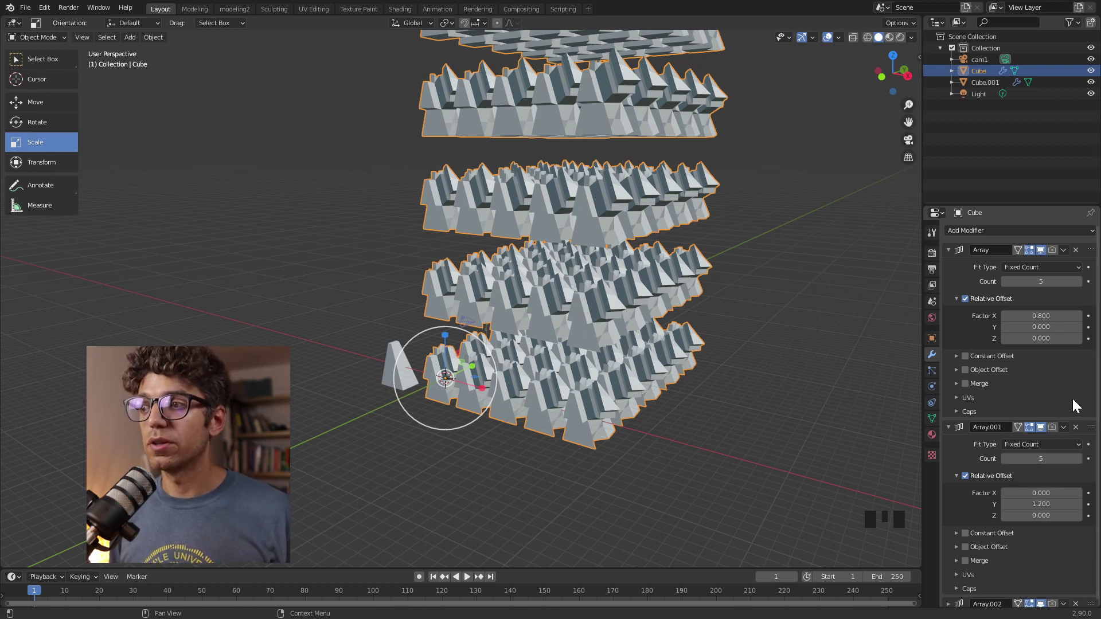
drag(1087, 430, 1003, 481)
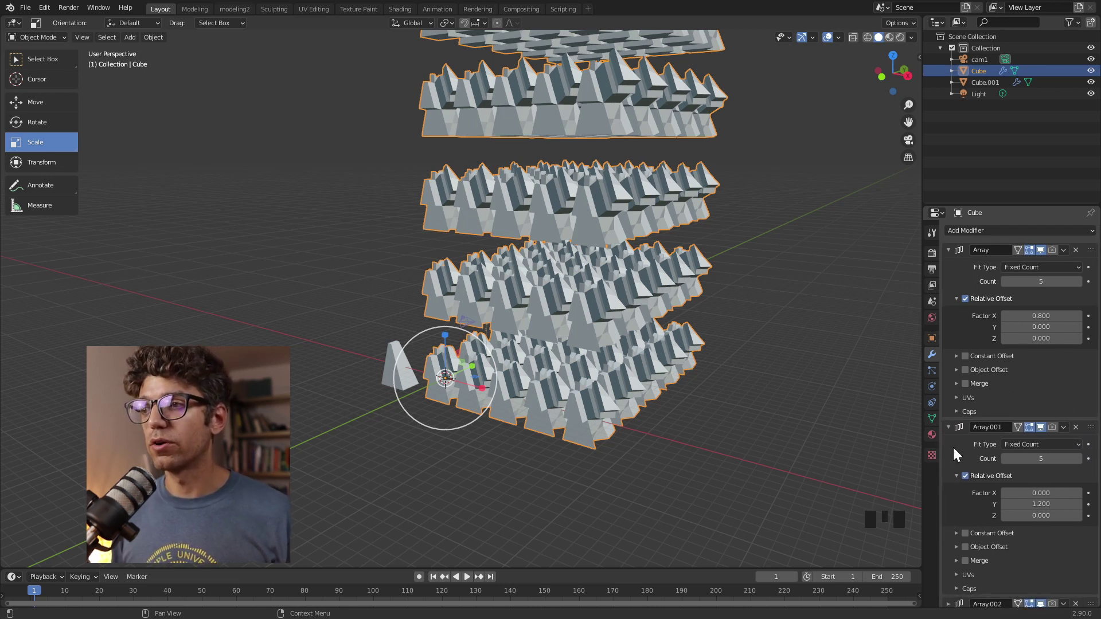
click(953, 356)
click(954, 356)
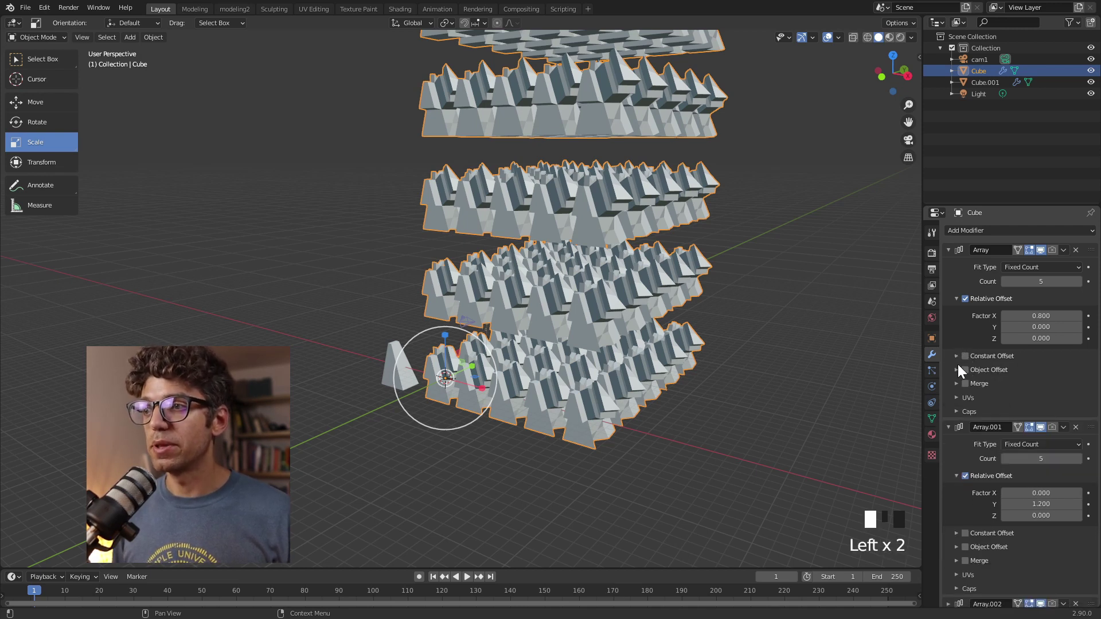